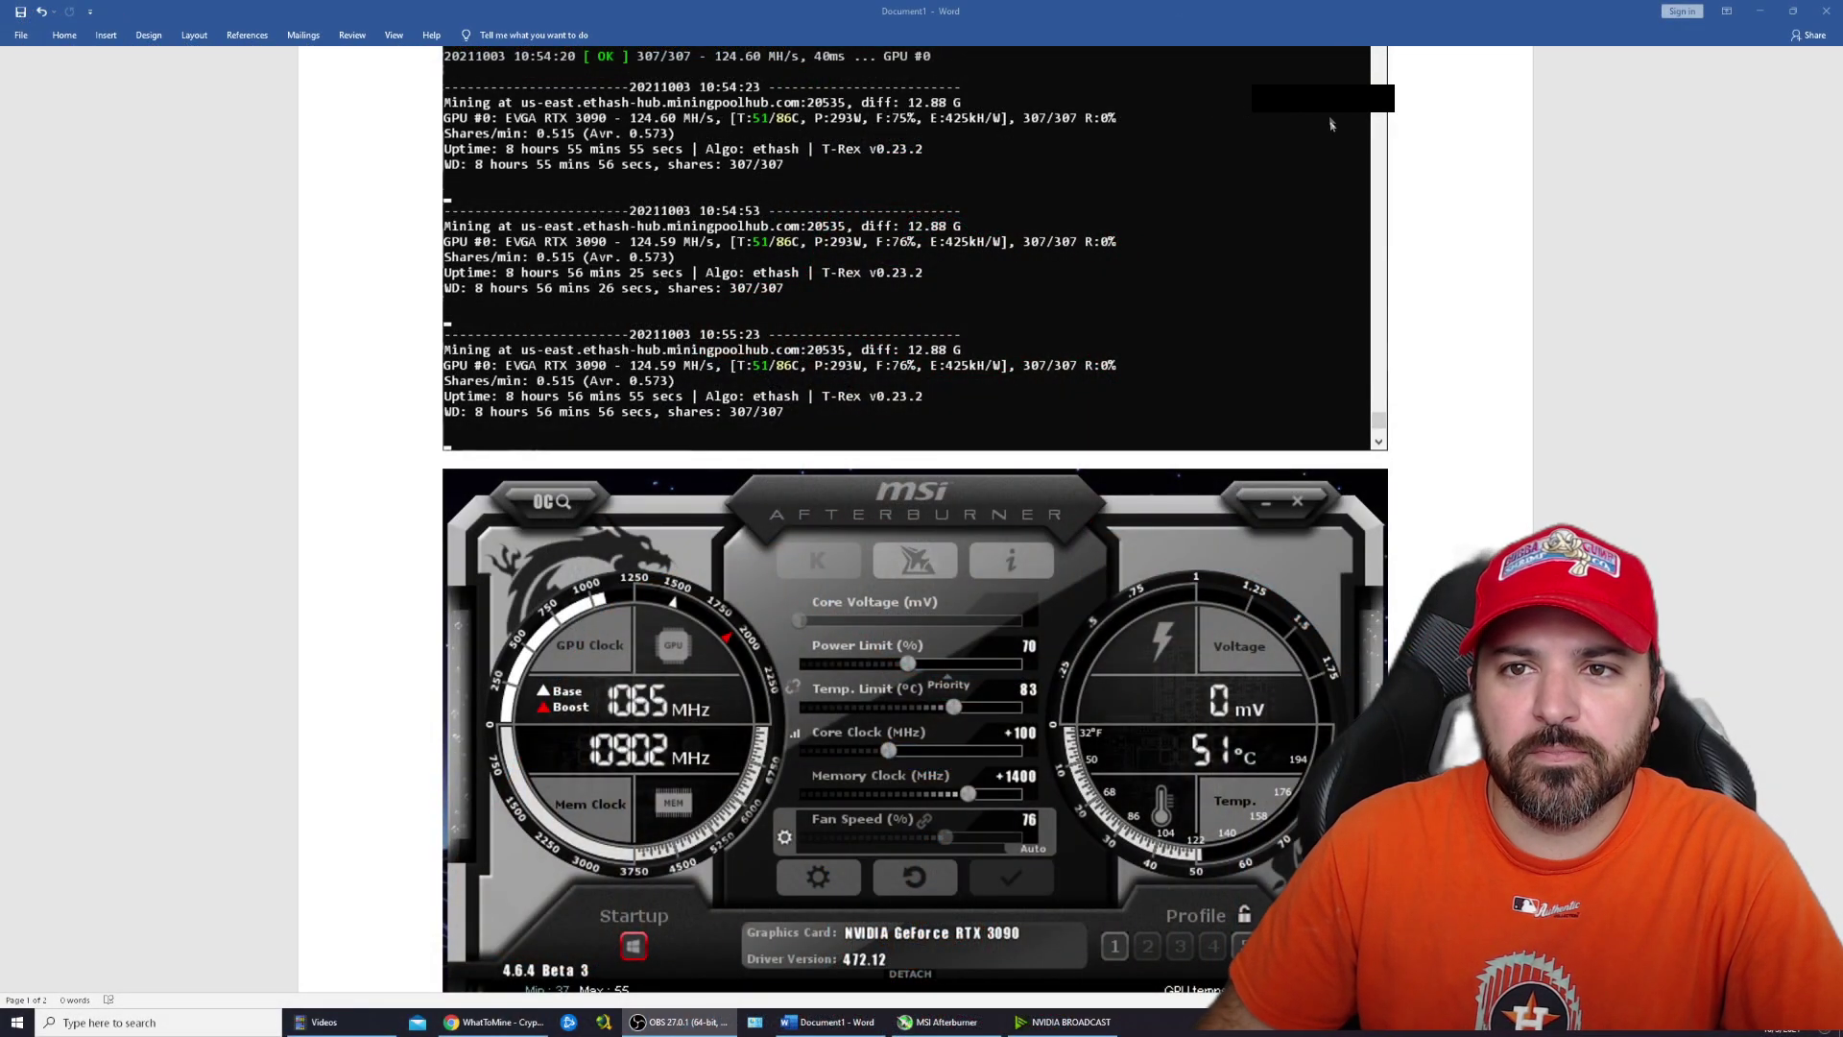
# Step: Scroll past the Afterburner image to the page 2 T-Rex dashboard screenshot showing 119.48 MH/s at 292 W
pyautogui.scroll(3, 1294, 322)
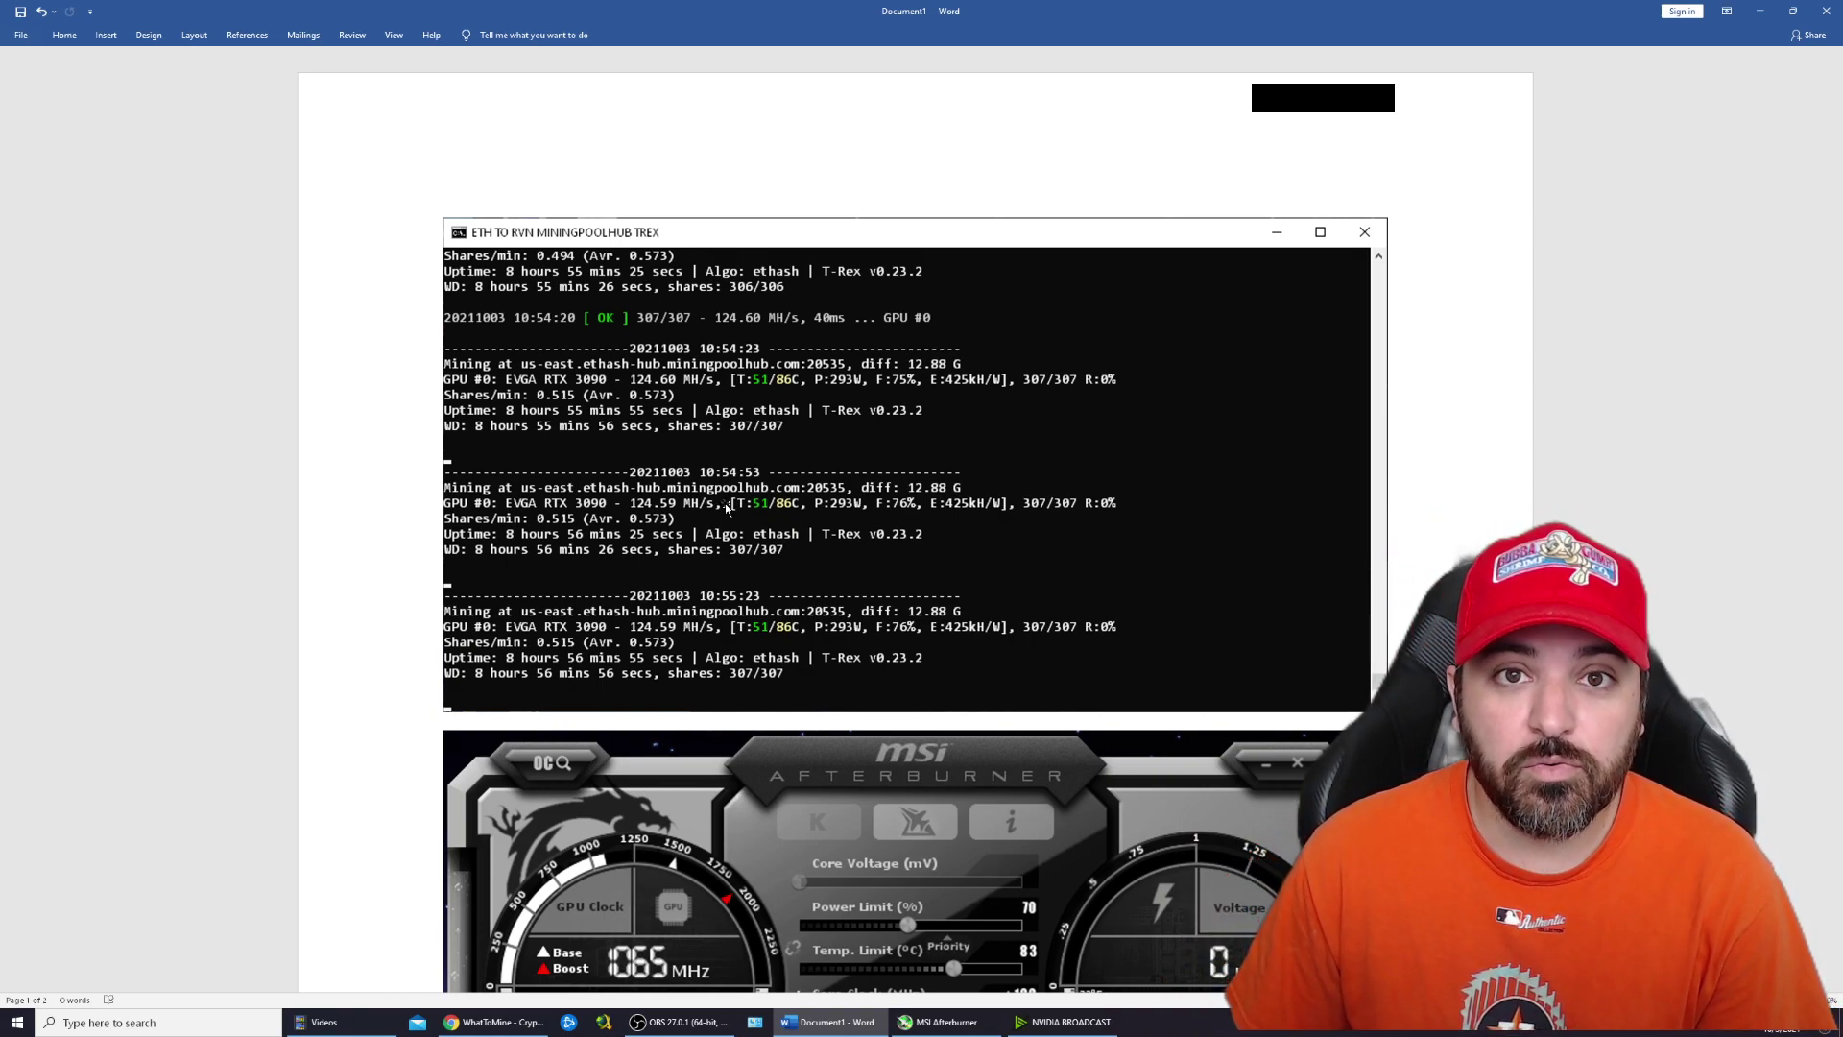
pyautogui.scroll(-4, 727, 509)
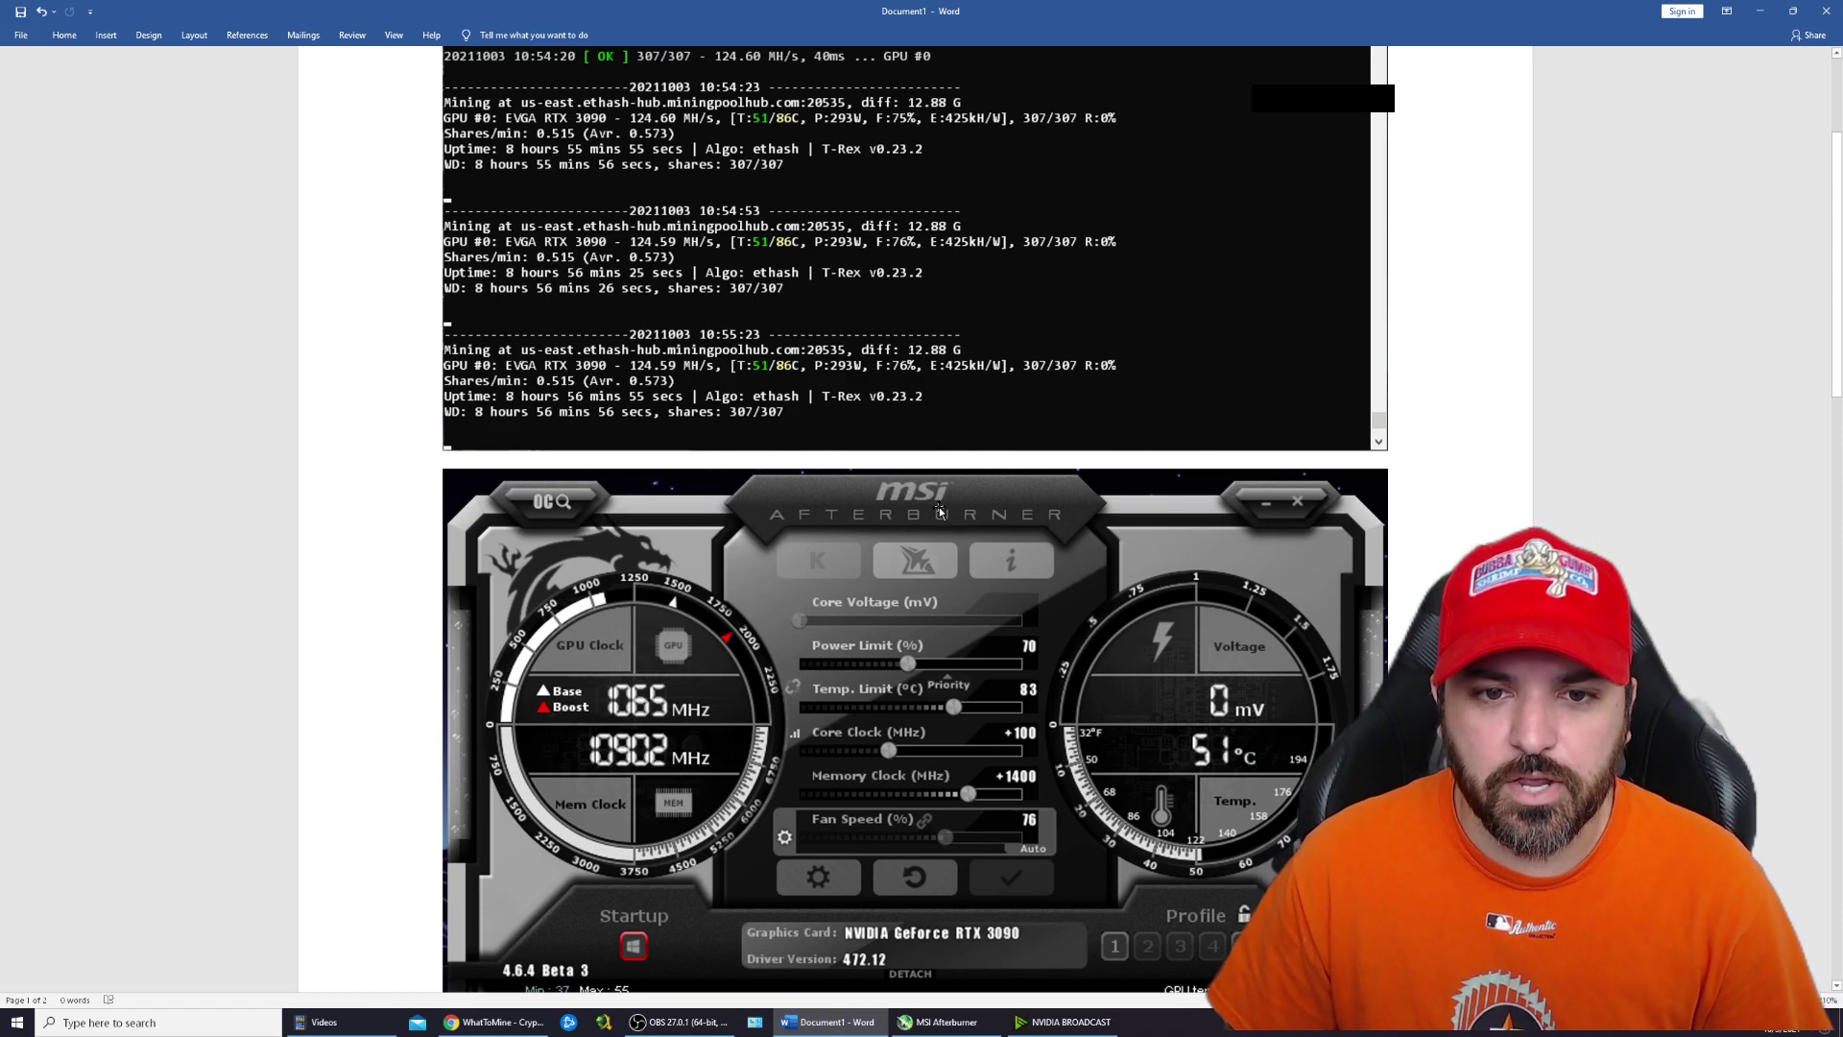
pyautogui.scroll(-10, 940, 511)
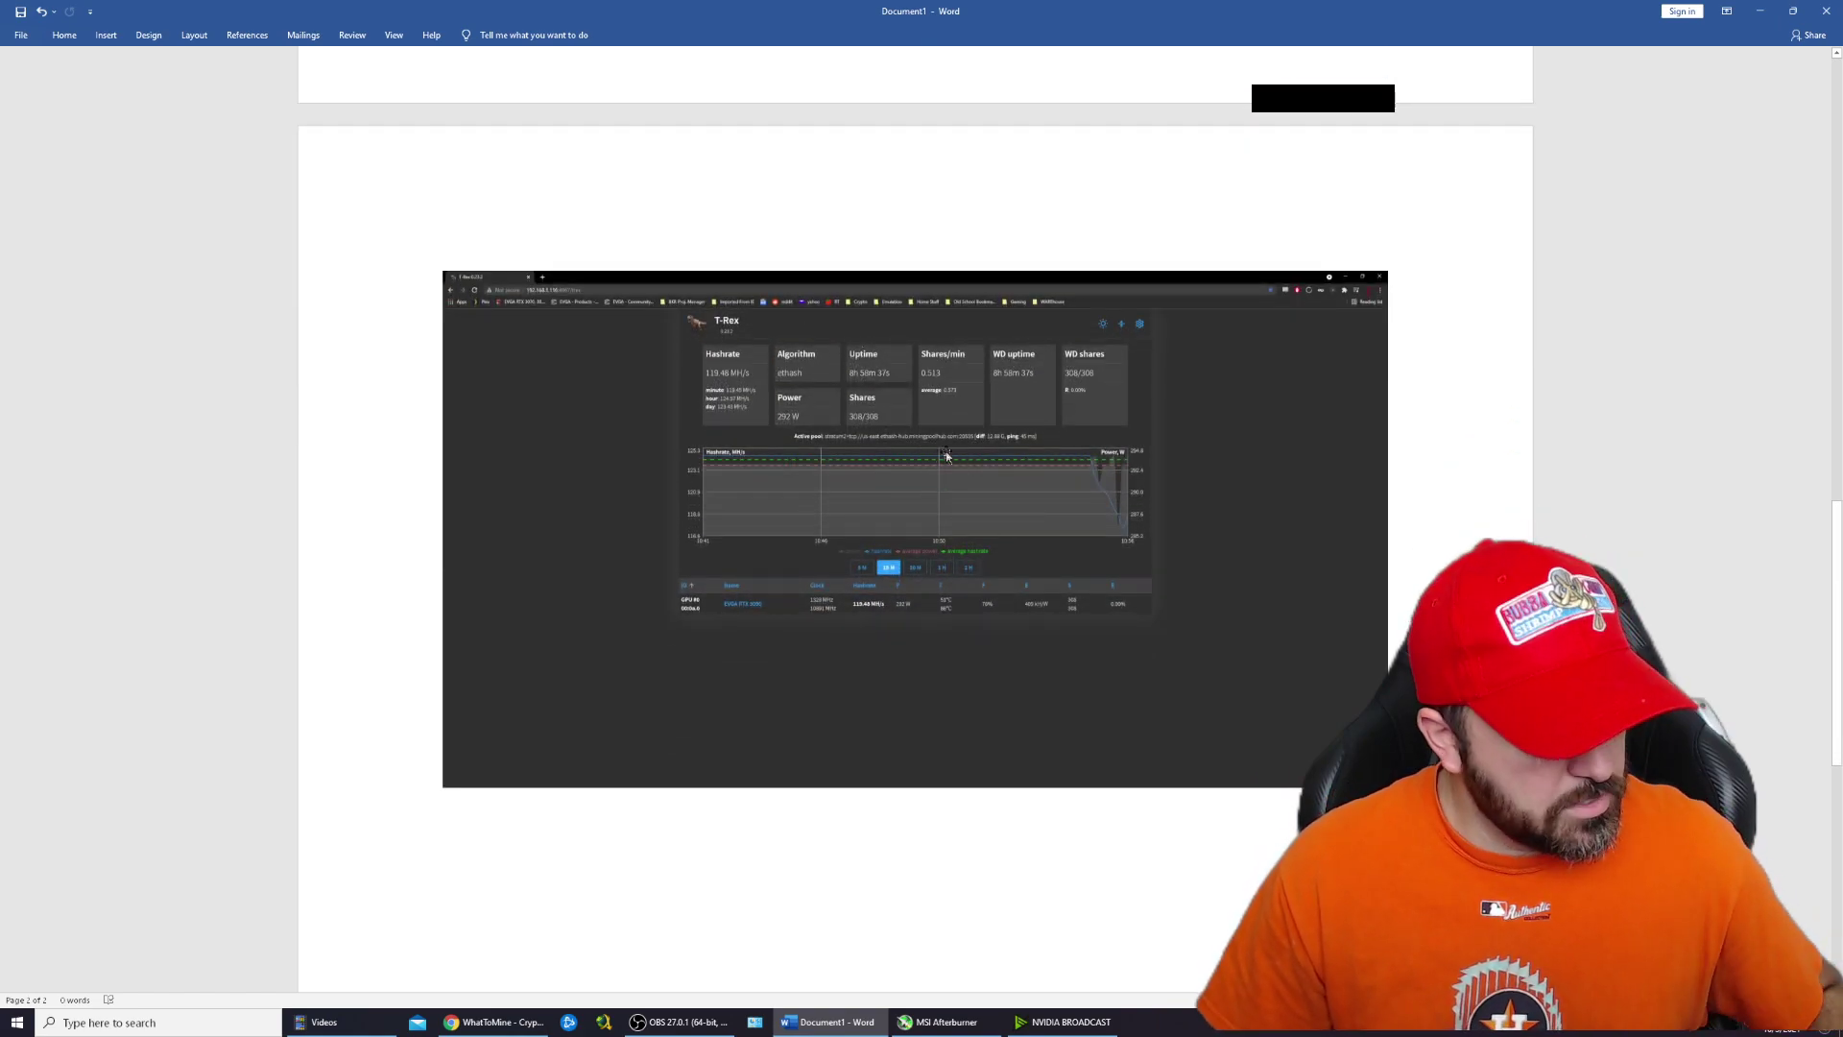
pyautogui.scroll(4, 1006, 471)
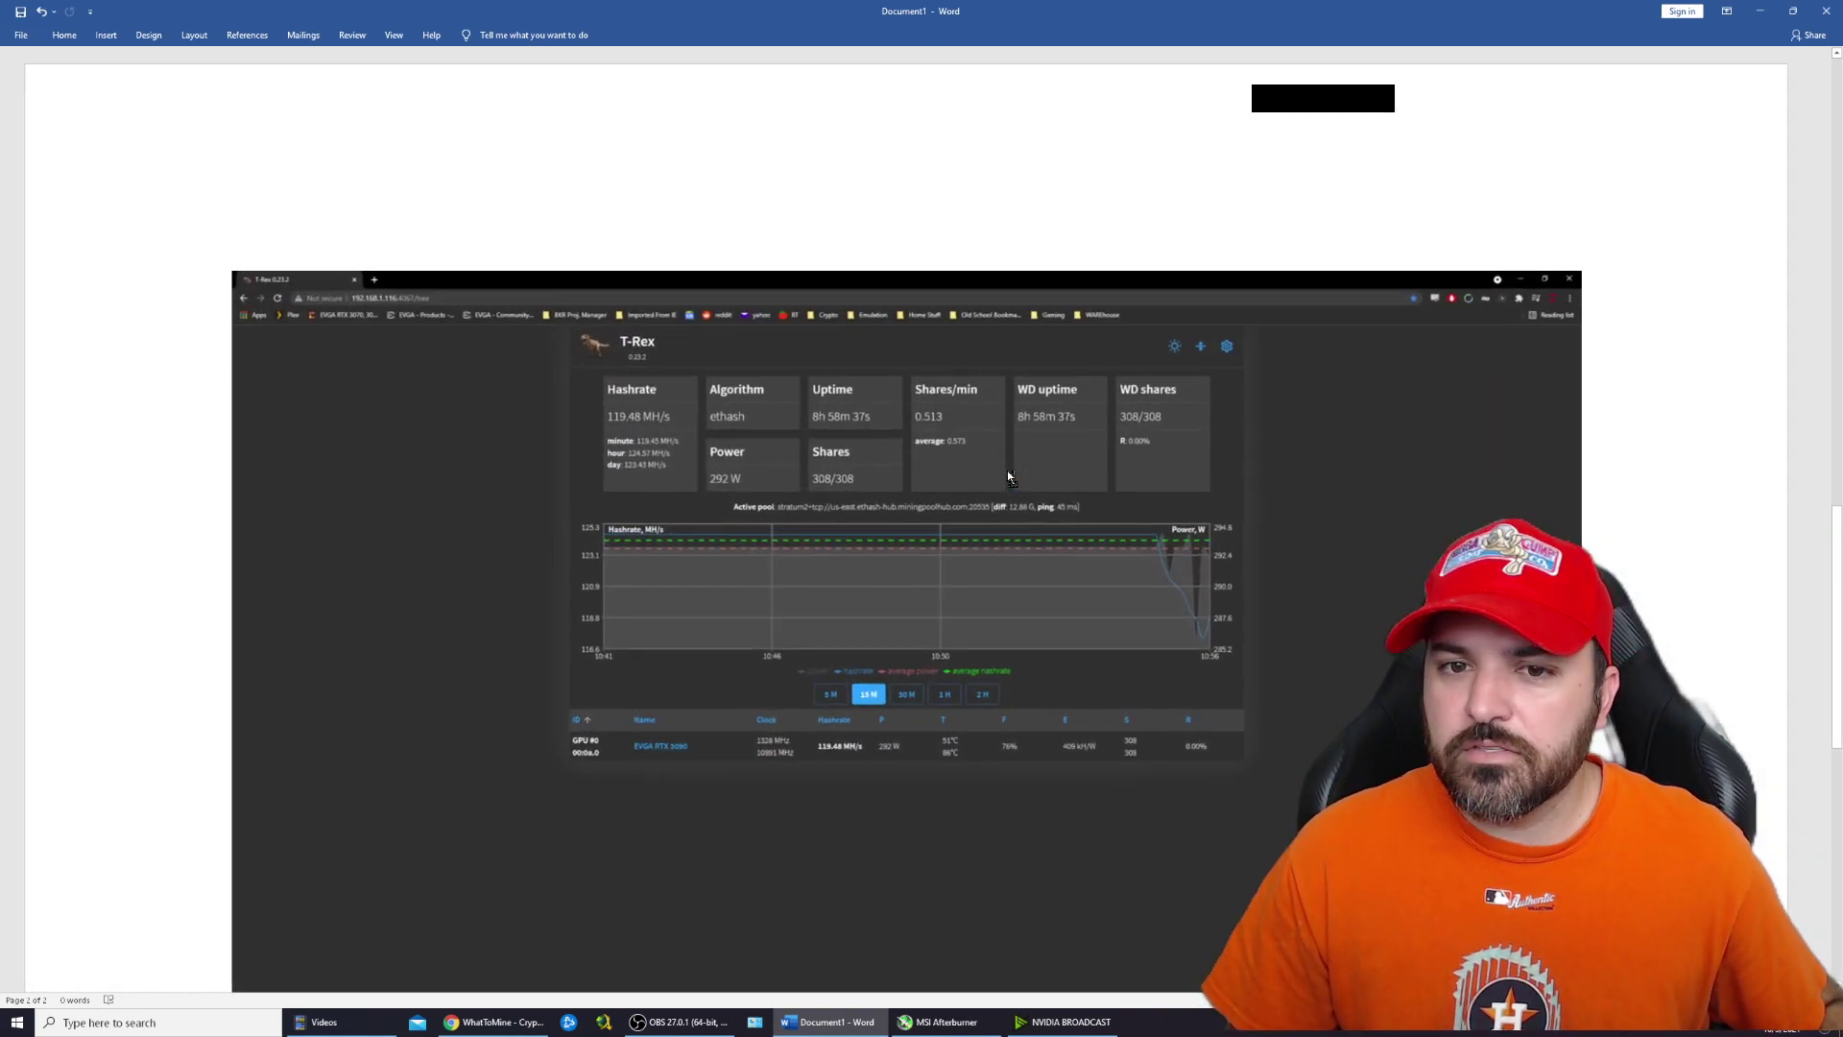
# Step: Zoom in on the T-Rex dashboard screenshot to read the 119.48 MH/s hashrate and 292 W power
pyautogui.scroll(3, 1008, 476)
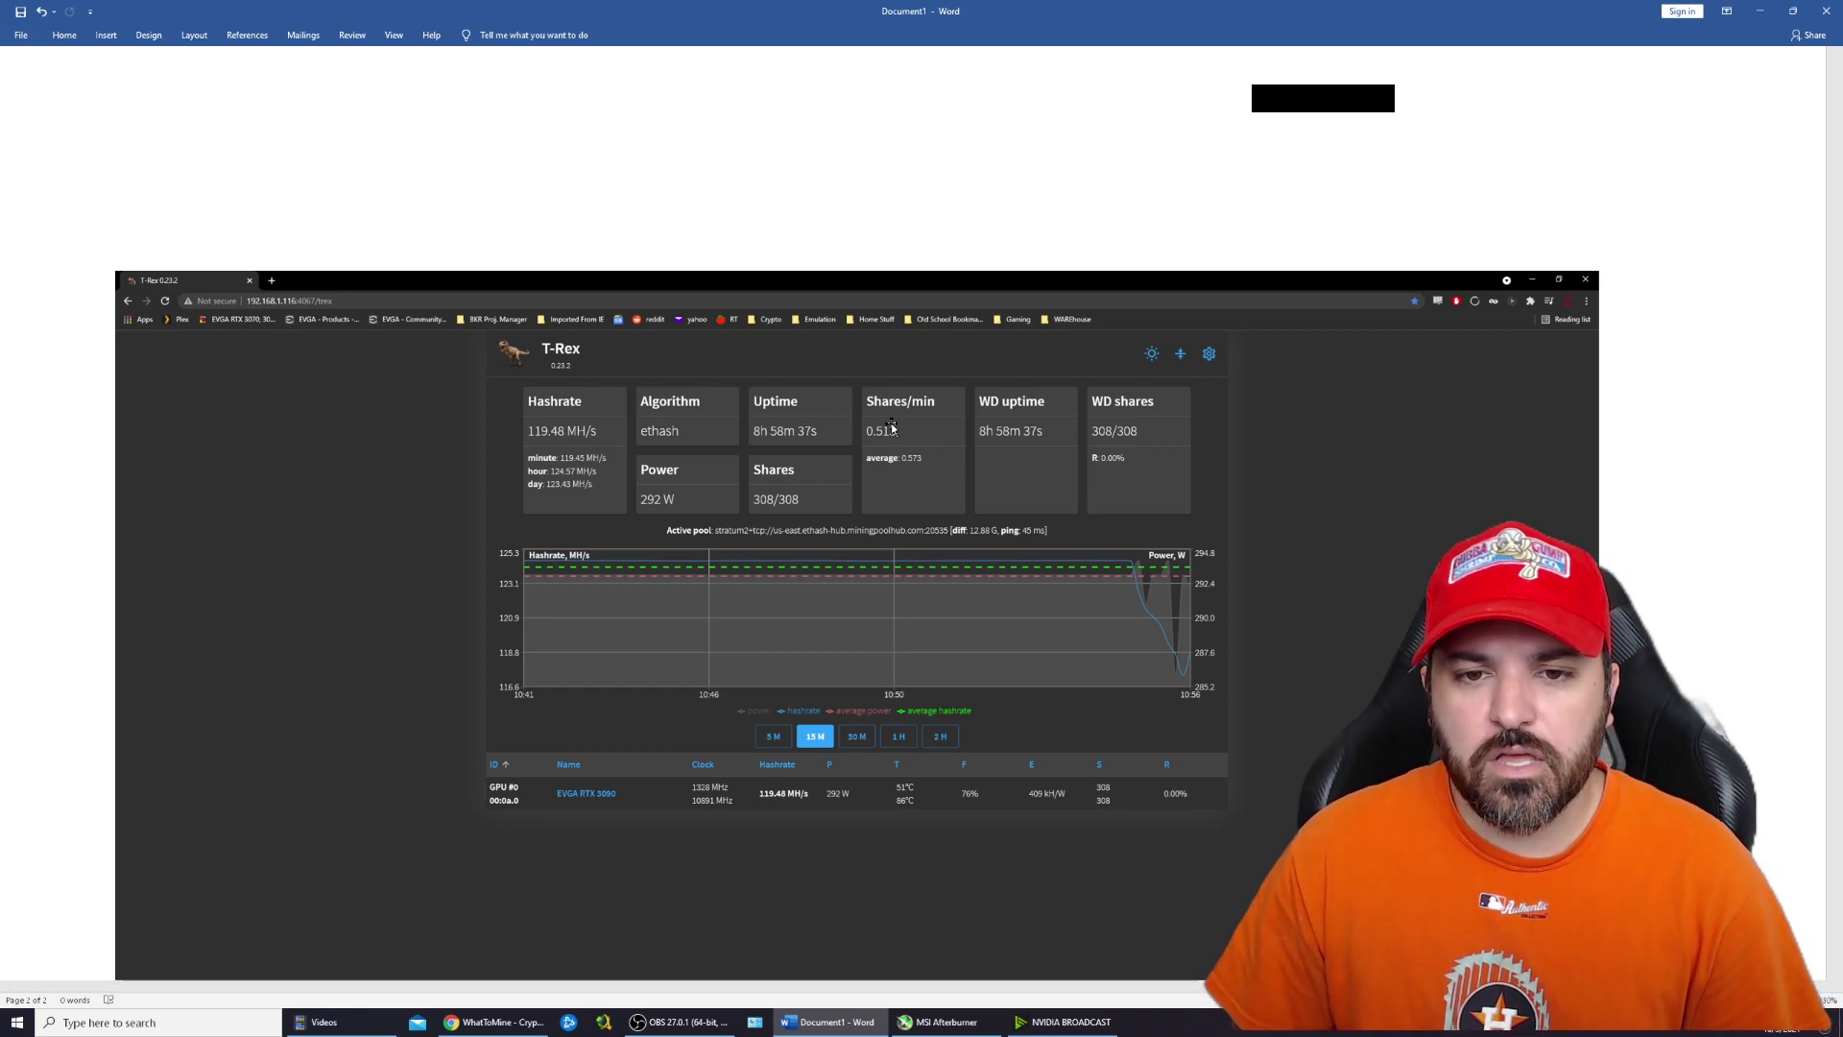
# Step: Run WhatToMine's default RTX 3090 calculation, then check the miner screenshots in Word
pyautogui.click(494, 1021)
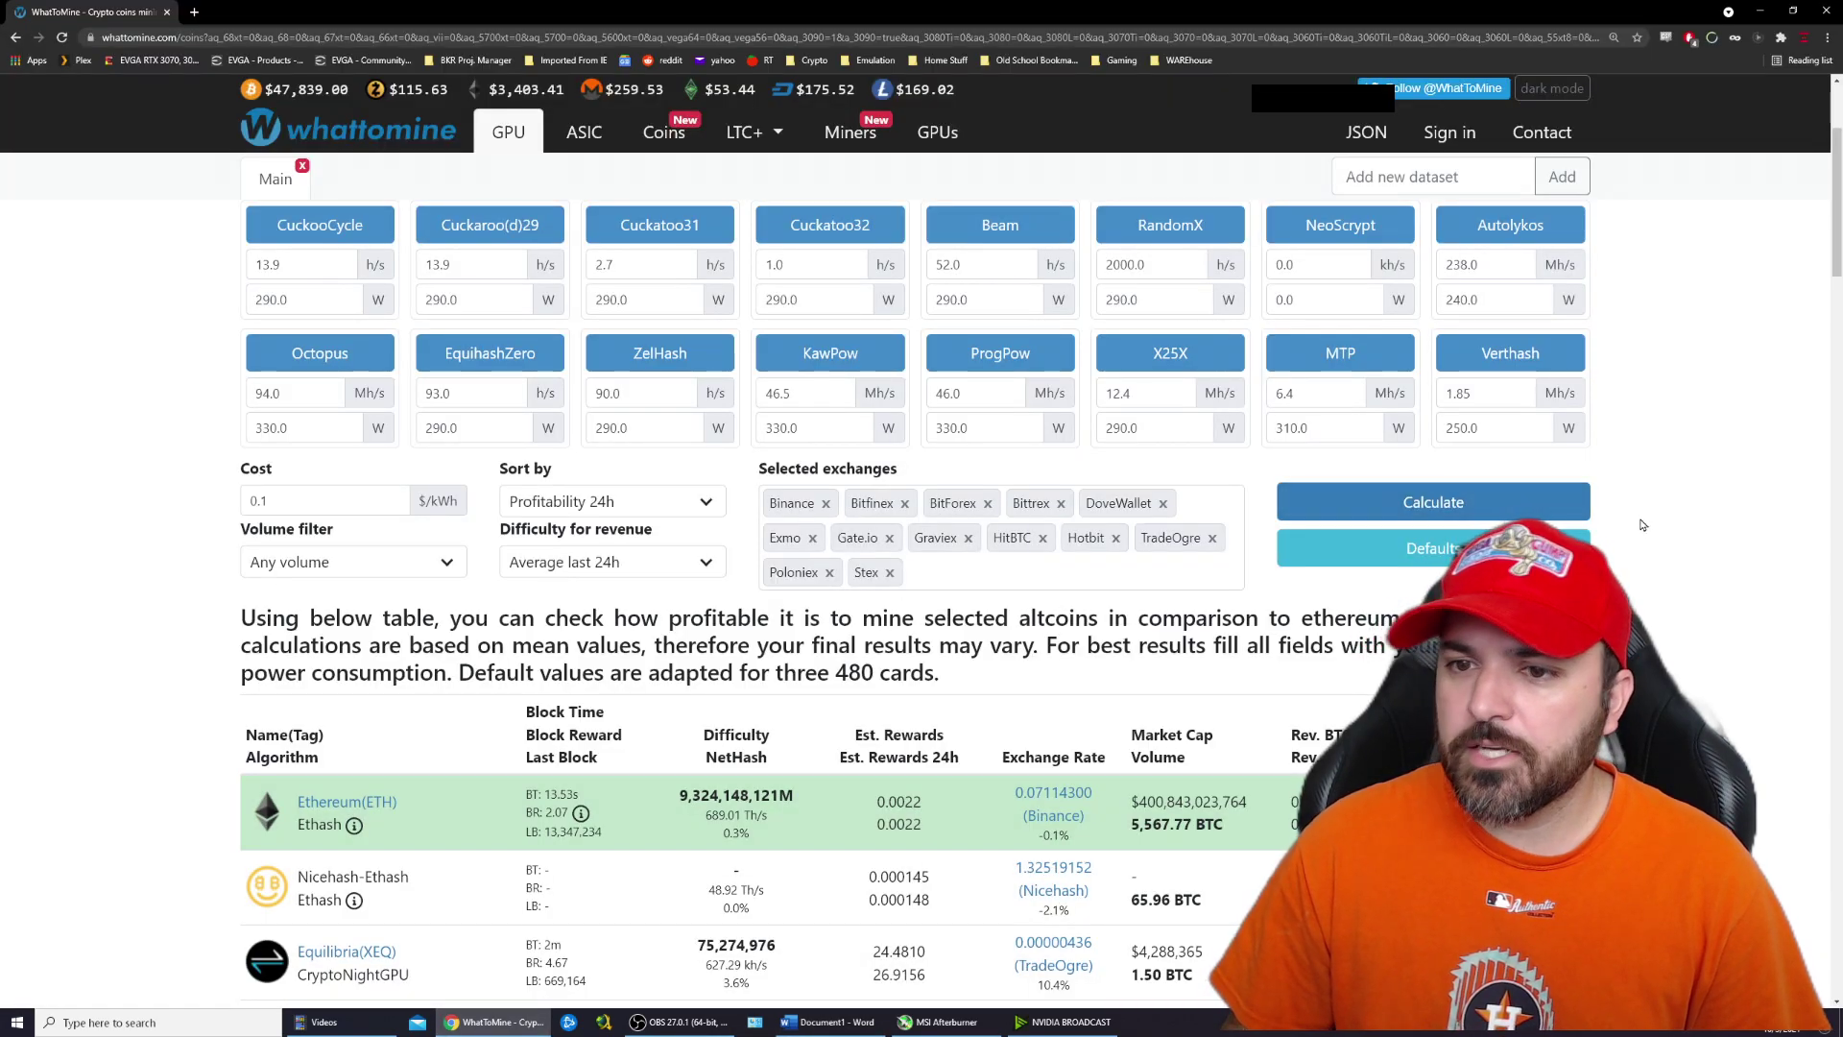
pyautogui.click(1536, 507)
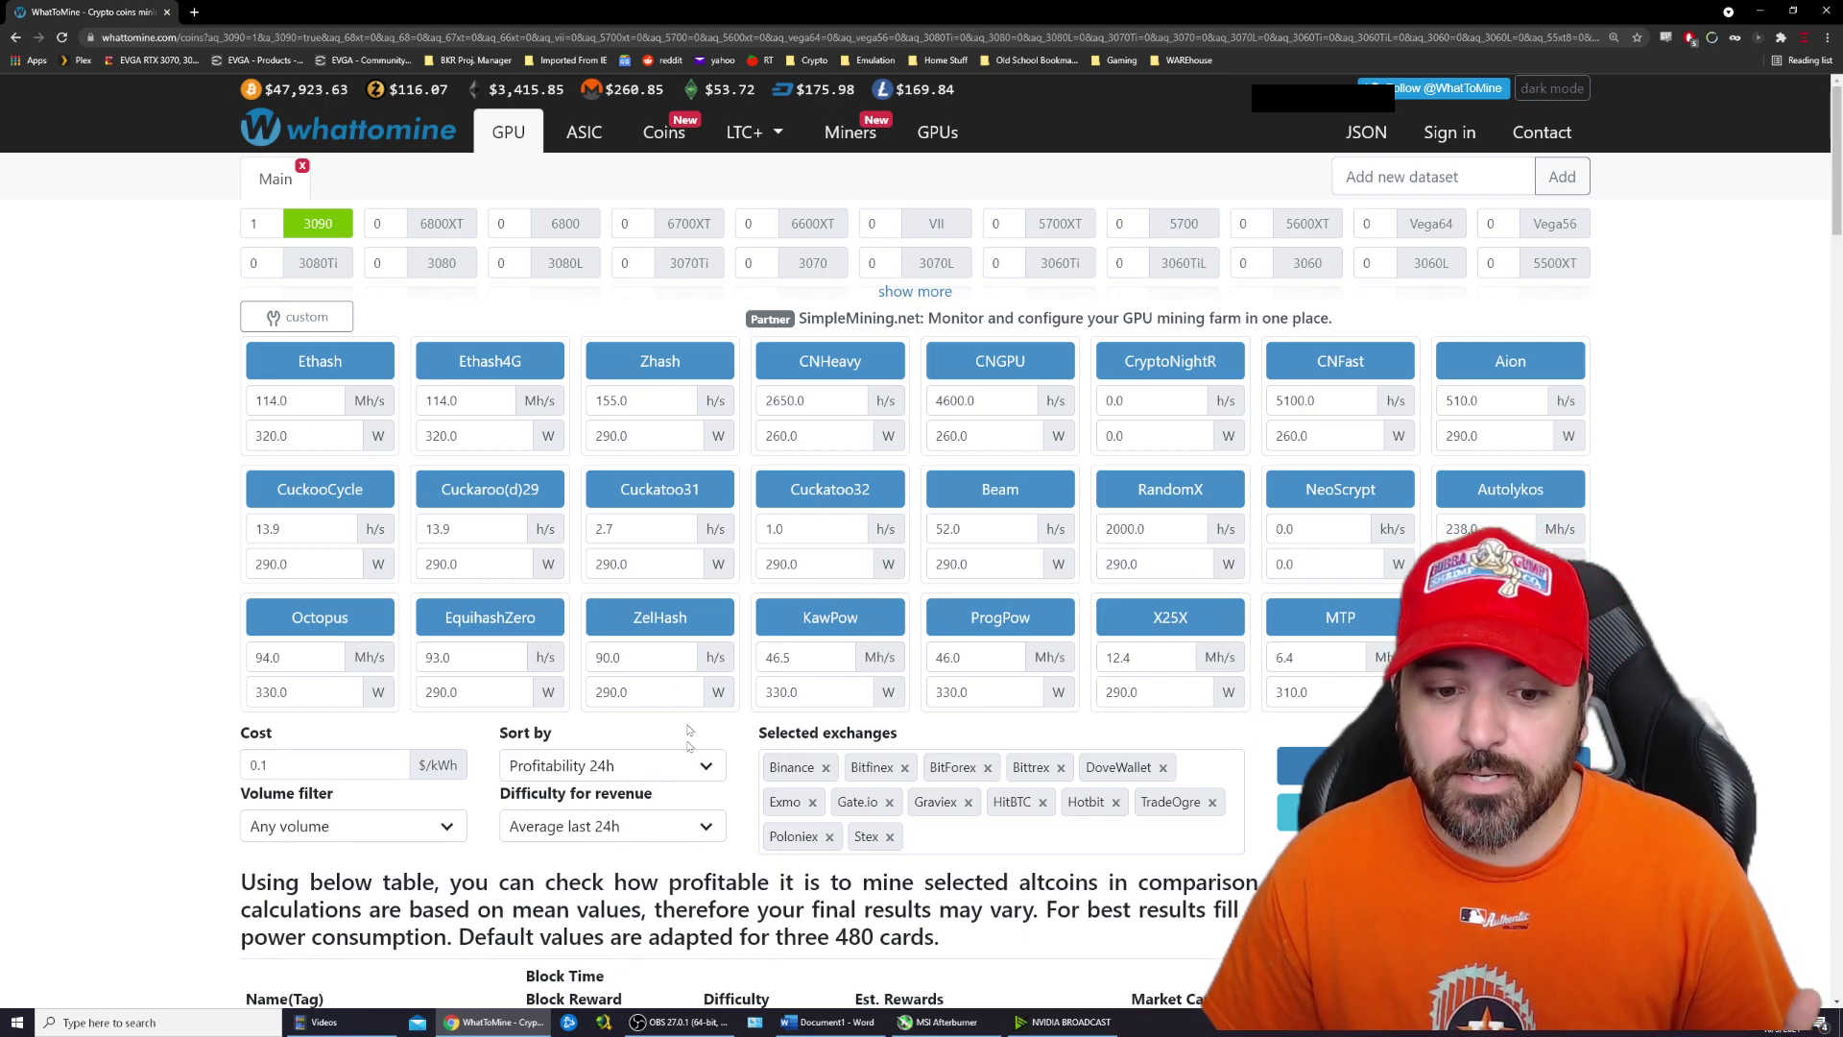
pyautogui.click(830, 1022)
pyautogui.scroll(10, 888, 665)
pyautogui.scroll(-8, 888, 665)
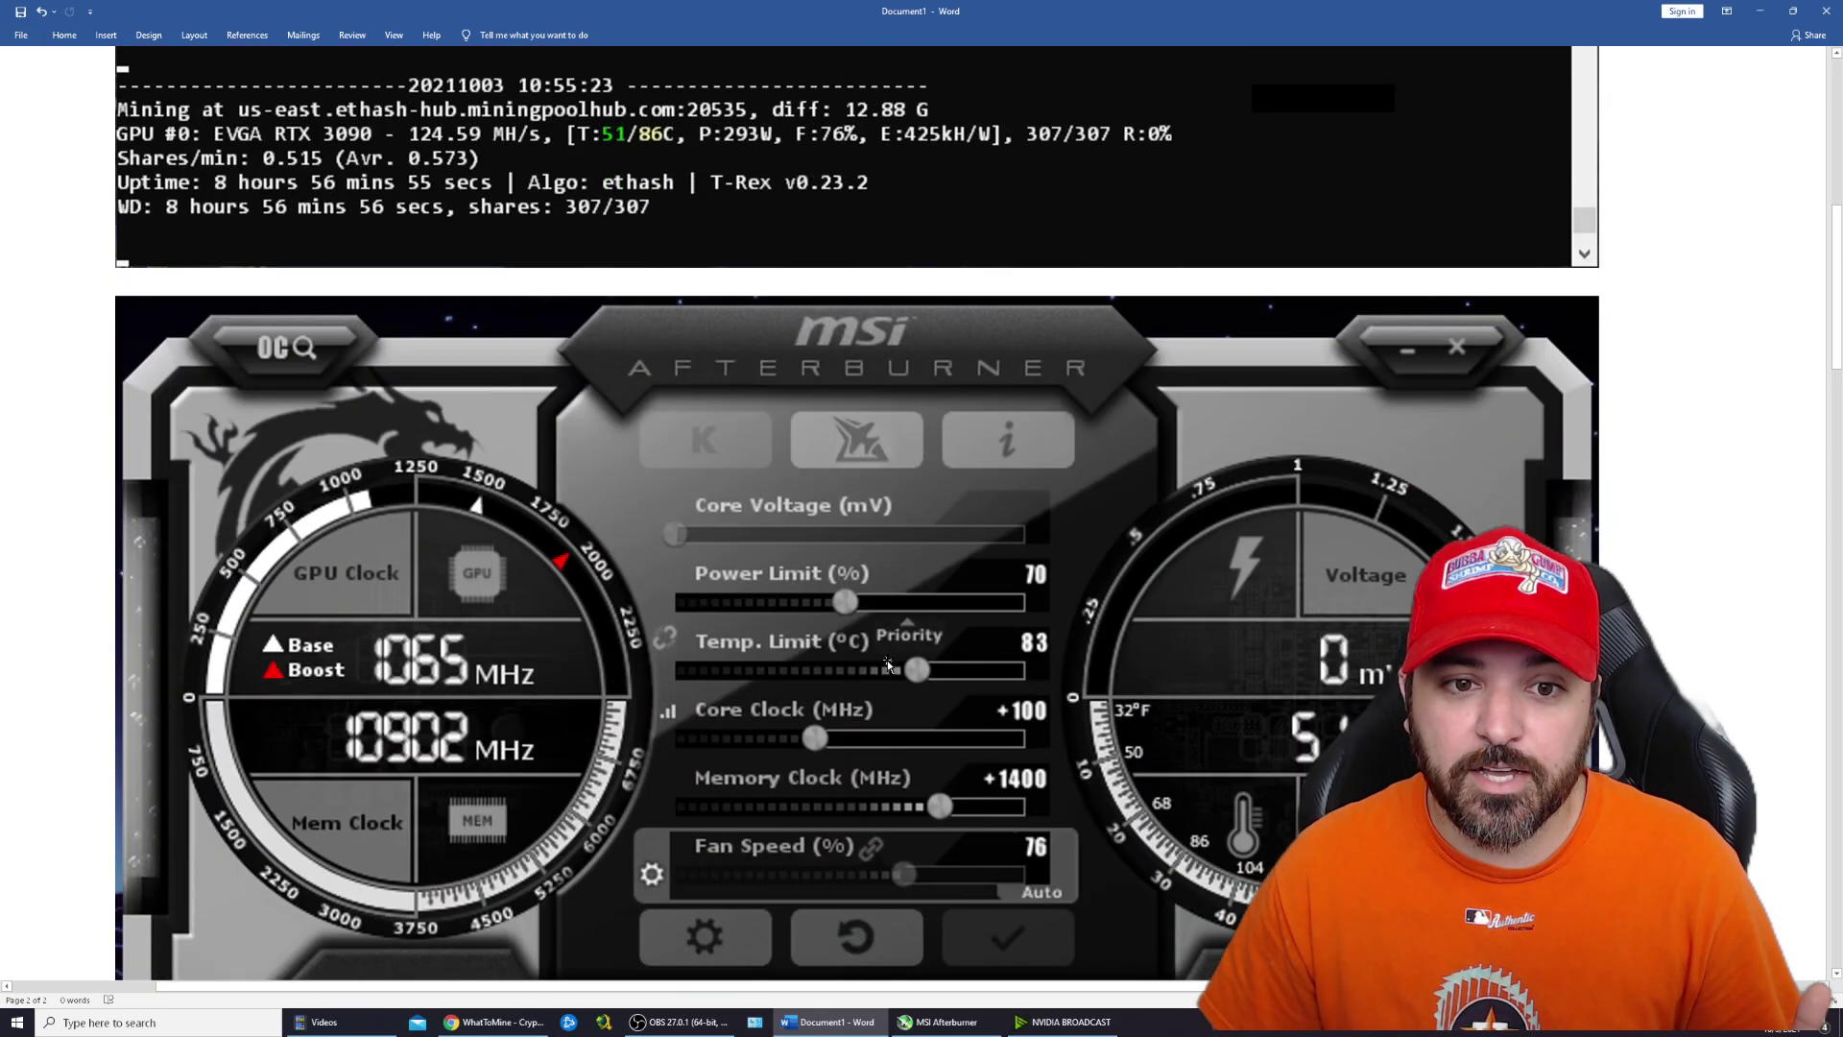
pyautogui.scroll(8, 888, 664)
pyautogui.scroll(-4, 535, 426)
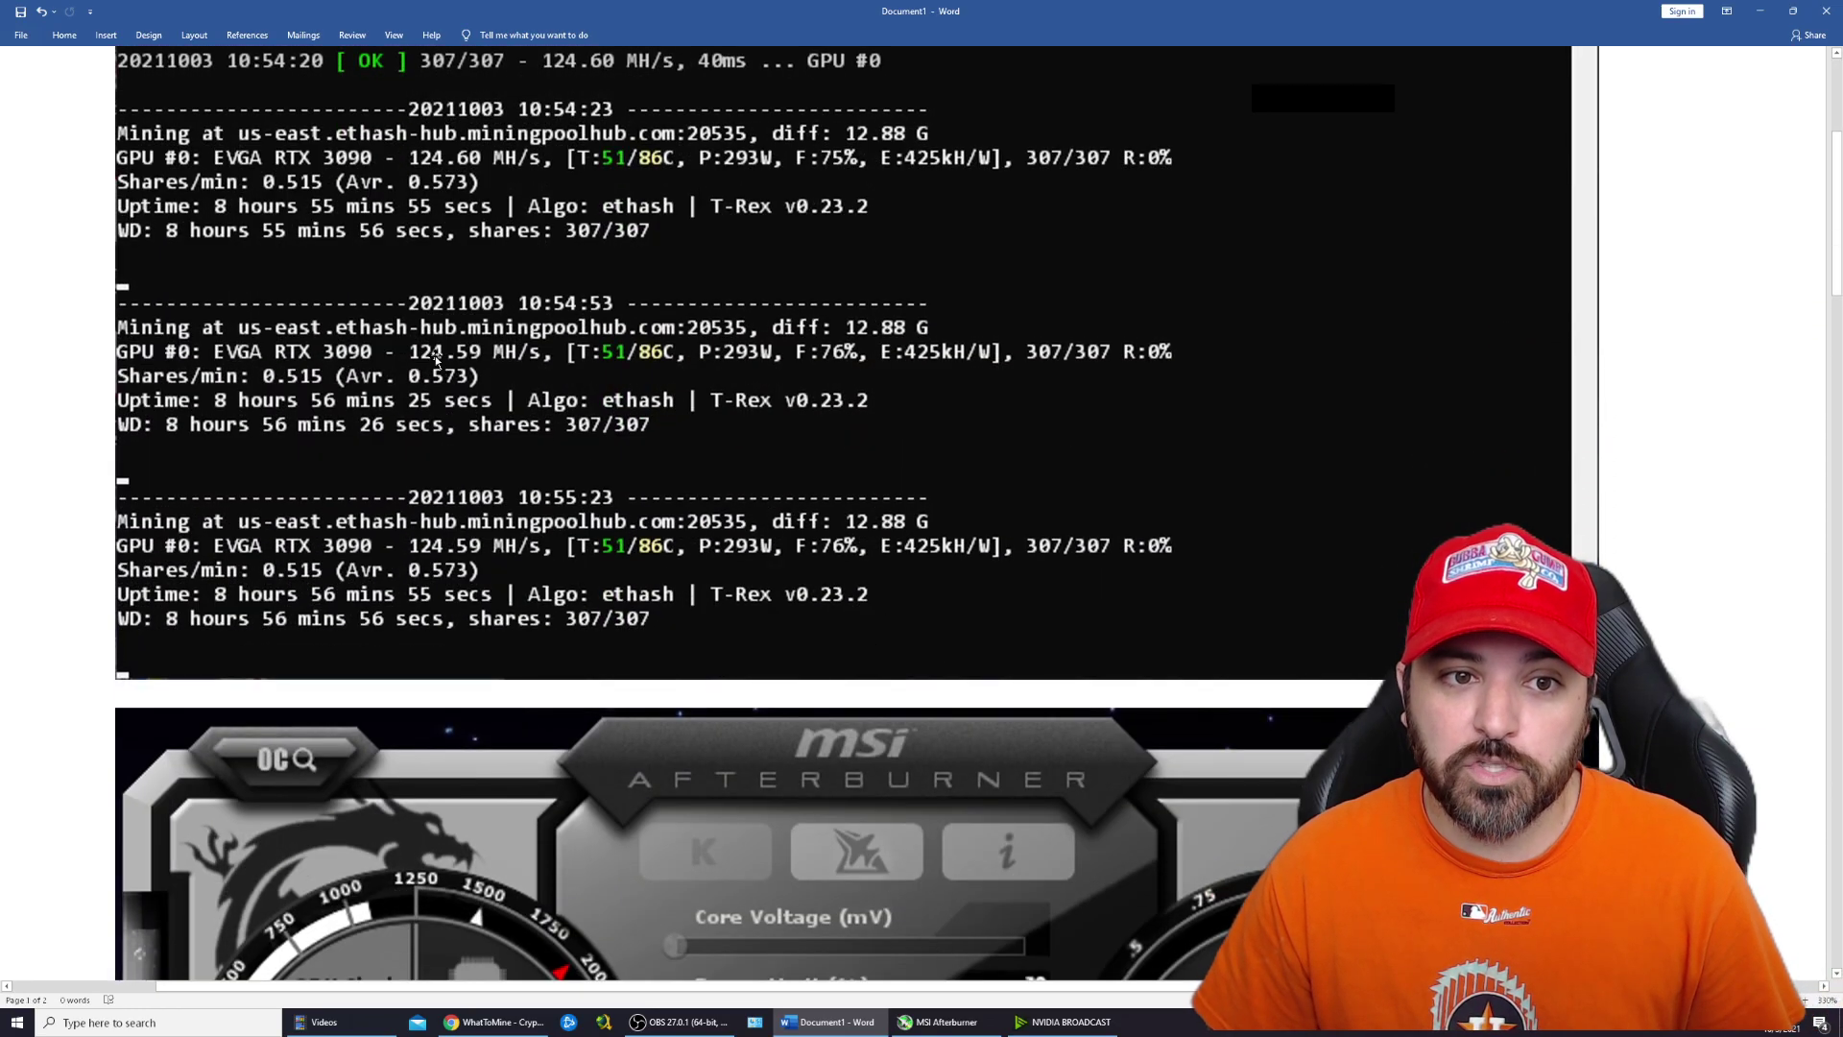
# Step: Back in WhatToMine, scroll to the results: Ethereum at $7.66 revenue and $6.89 daily profit
pyautogui.click(1760, 10)
pyautogui.doubleClick(327, 404)
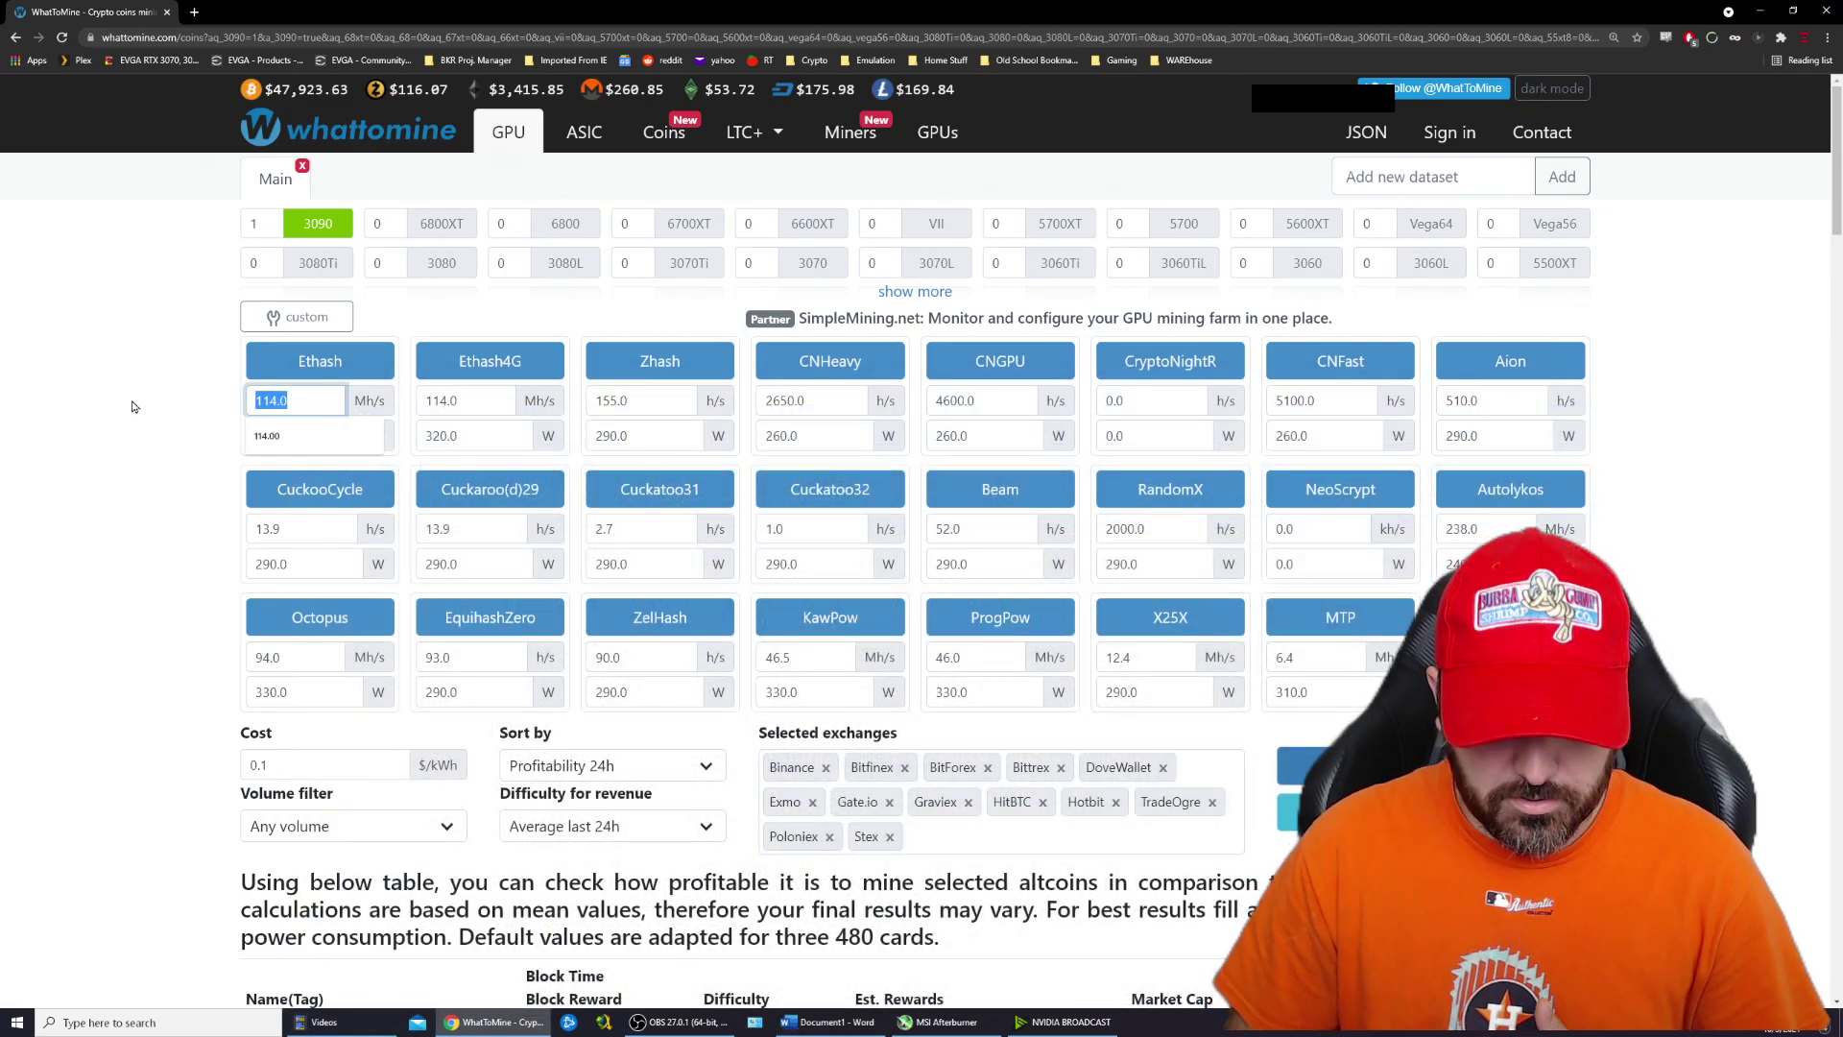
pyautogui.click(127, 459)
pyautogui.scroll(-5, 173, 477)
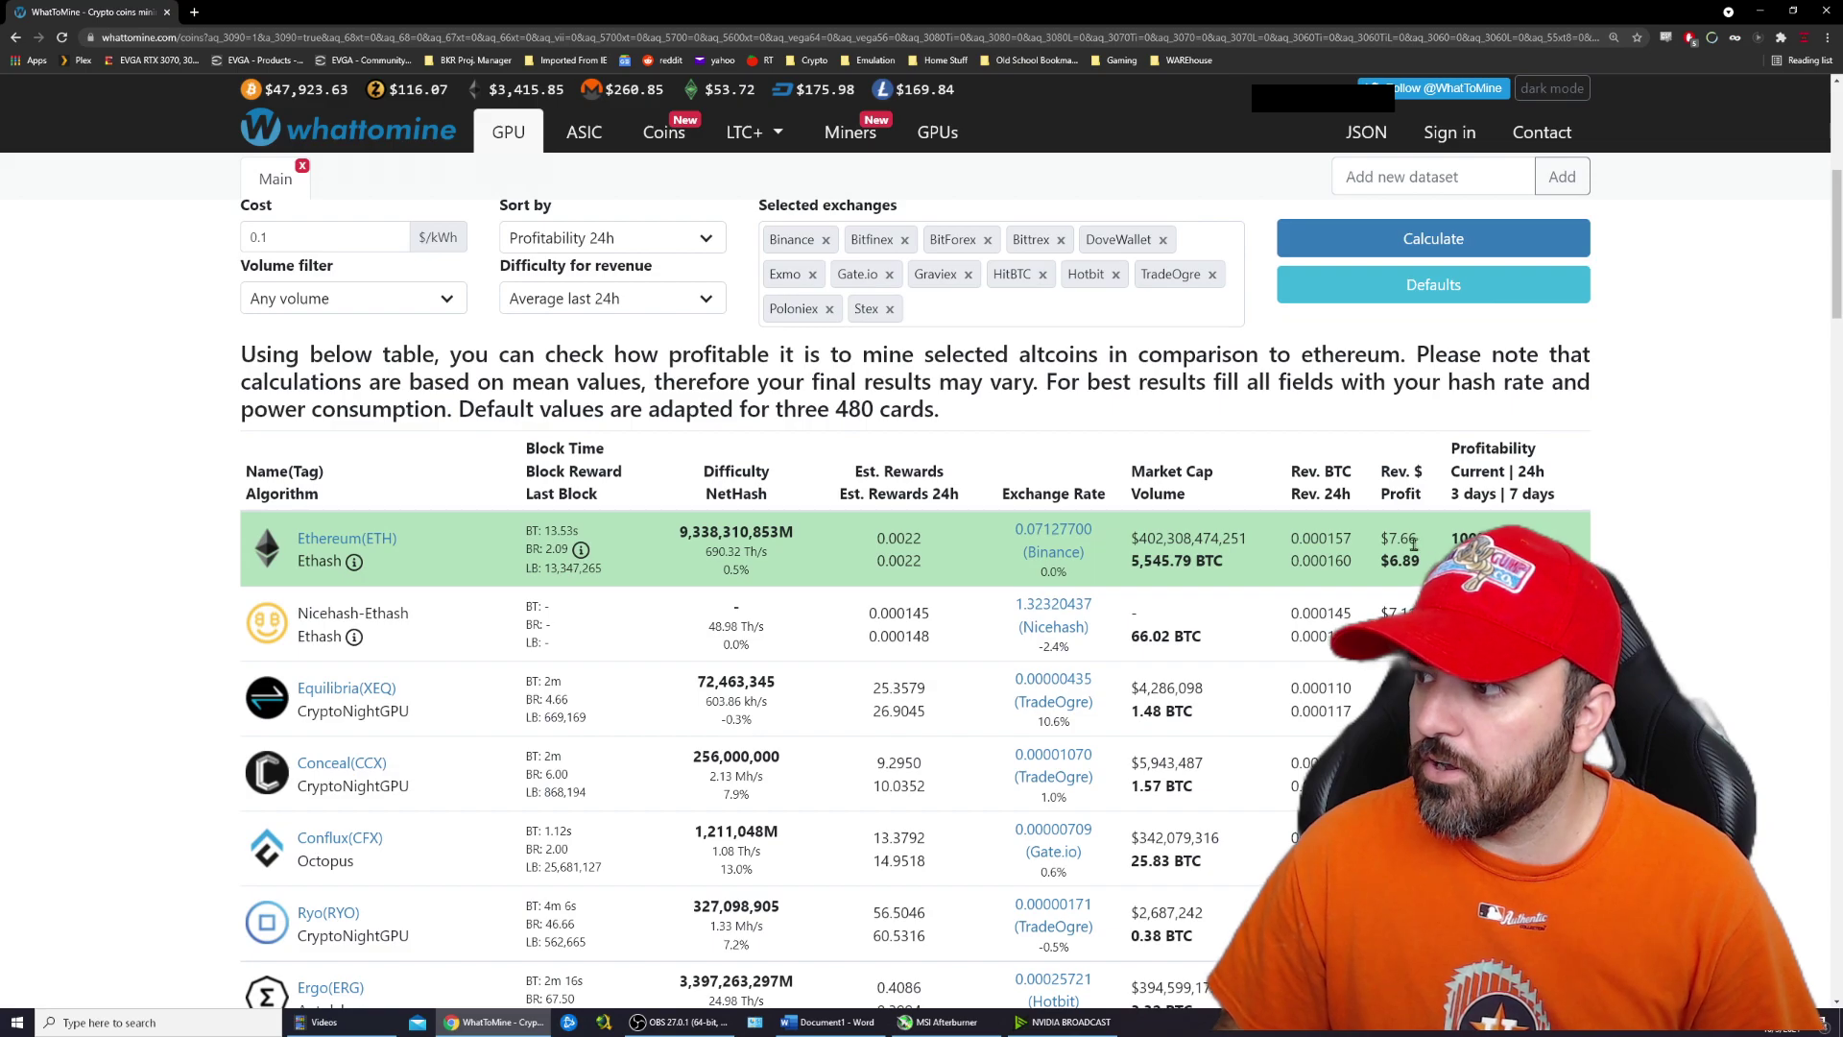
pyautogui.scroll(-1, 1503, 430)
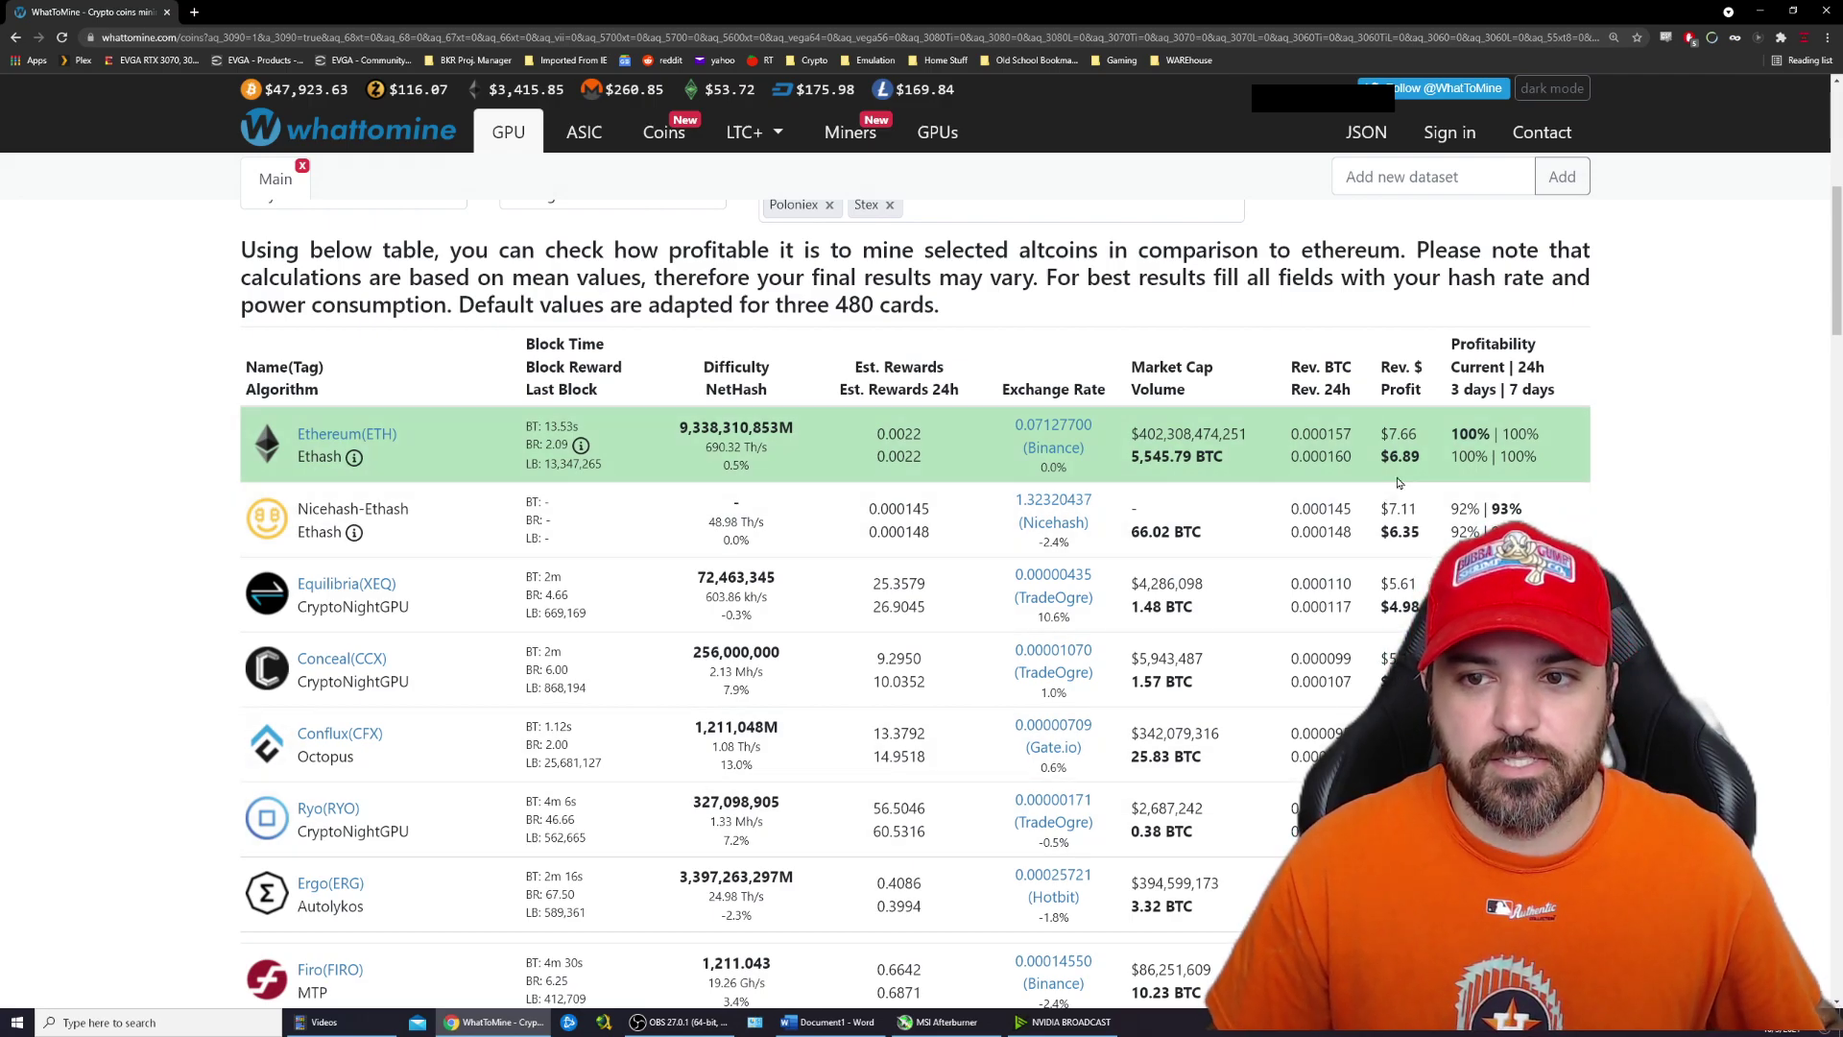
# Step: Replace the Ethash hashrate with the measured 124.6 MH/s
pyautogui.scroll(6, 423, 514)
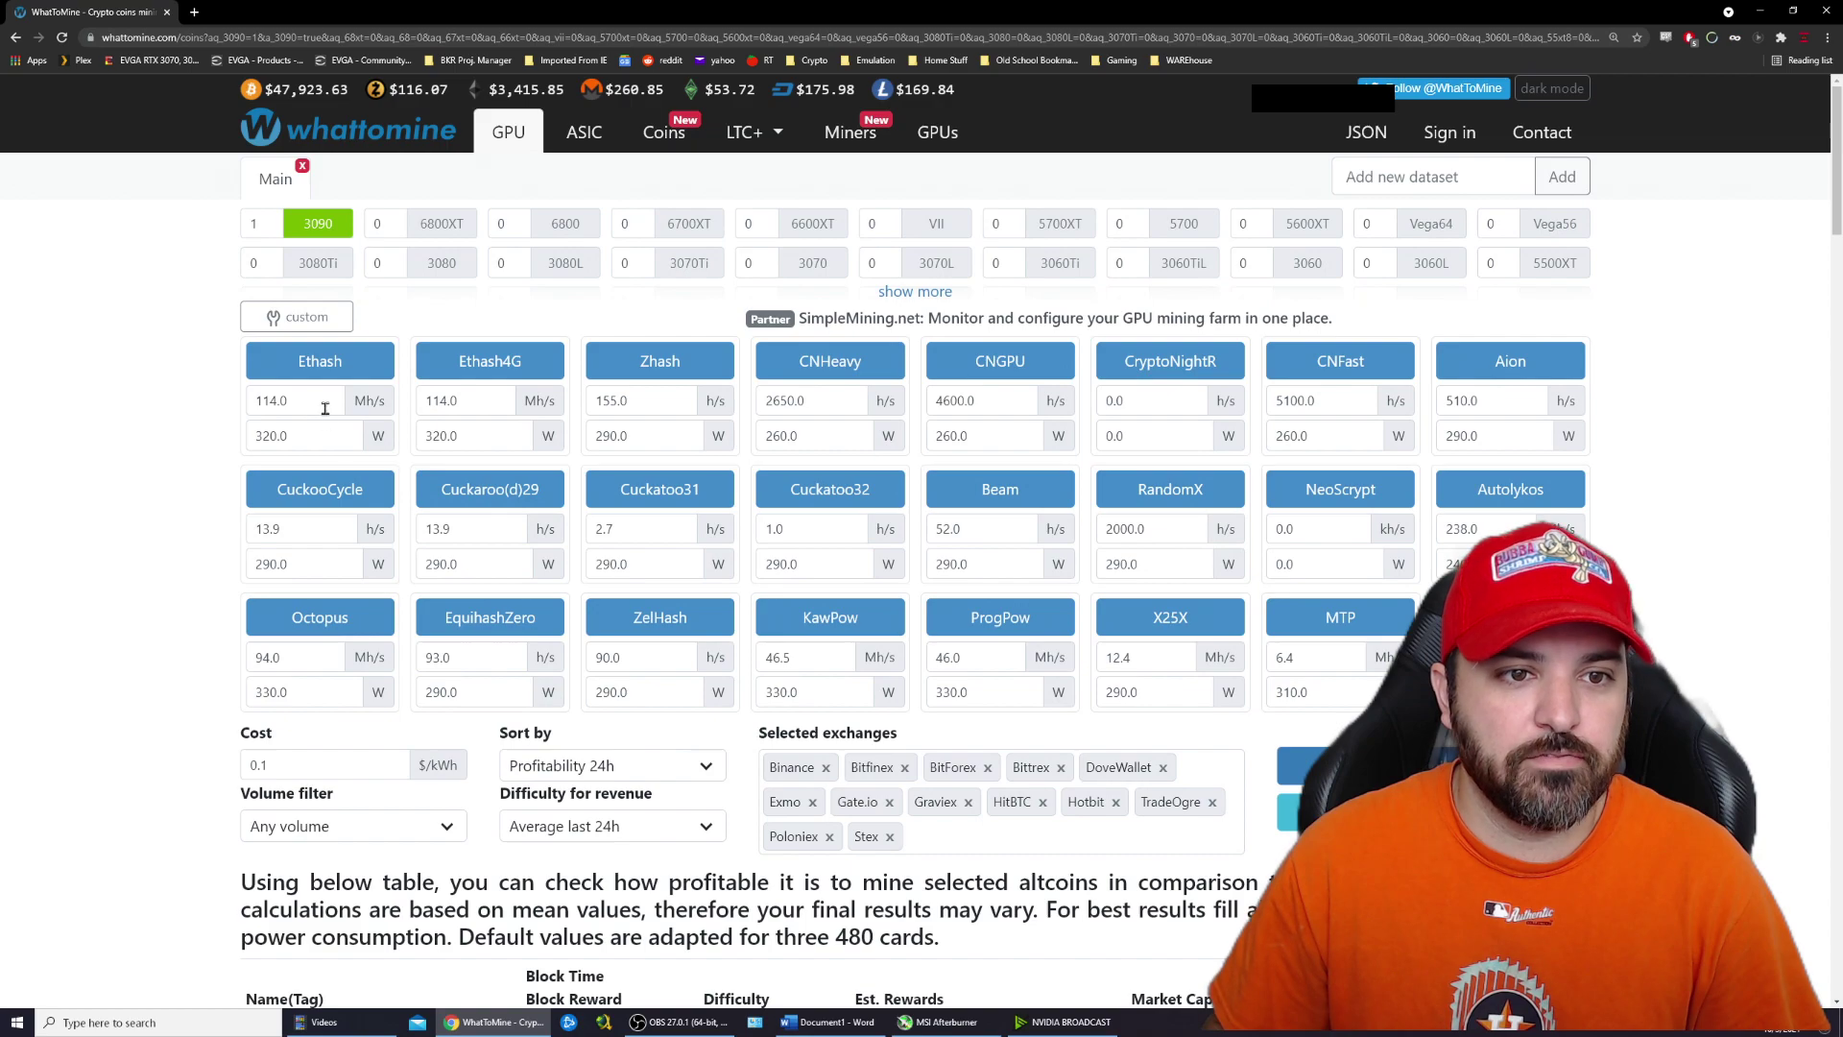
pyautogui.moveTo(324, 403); pyautogui.dragTo(230, 389)
pyautogui.write('124.5')
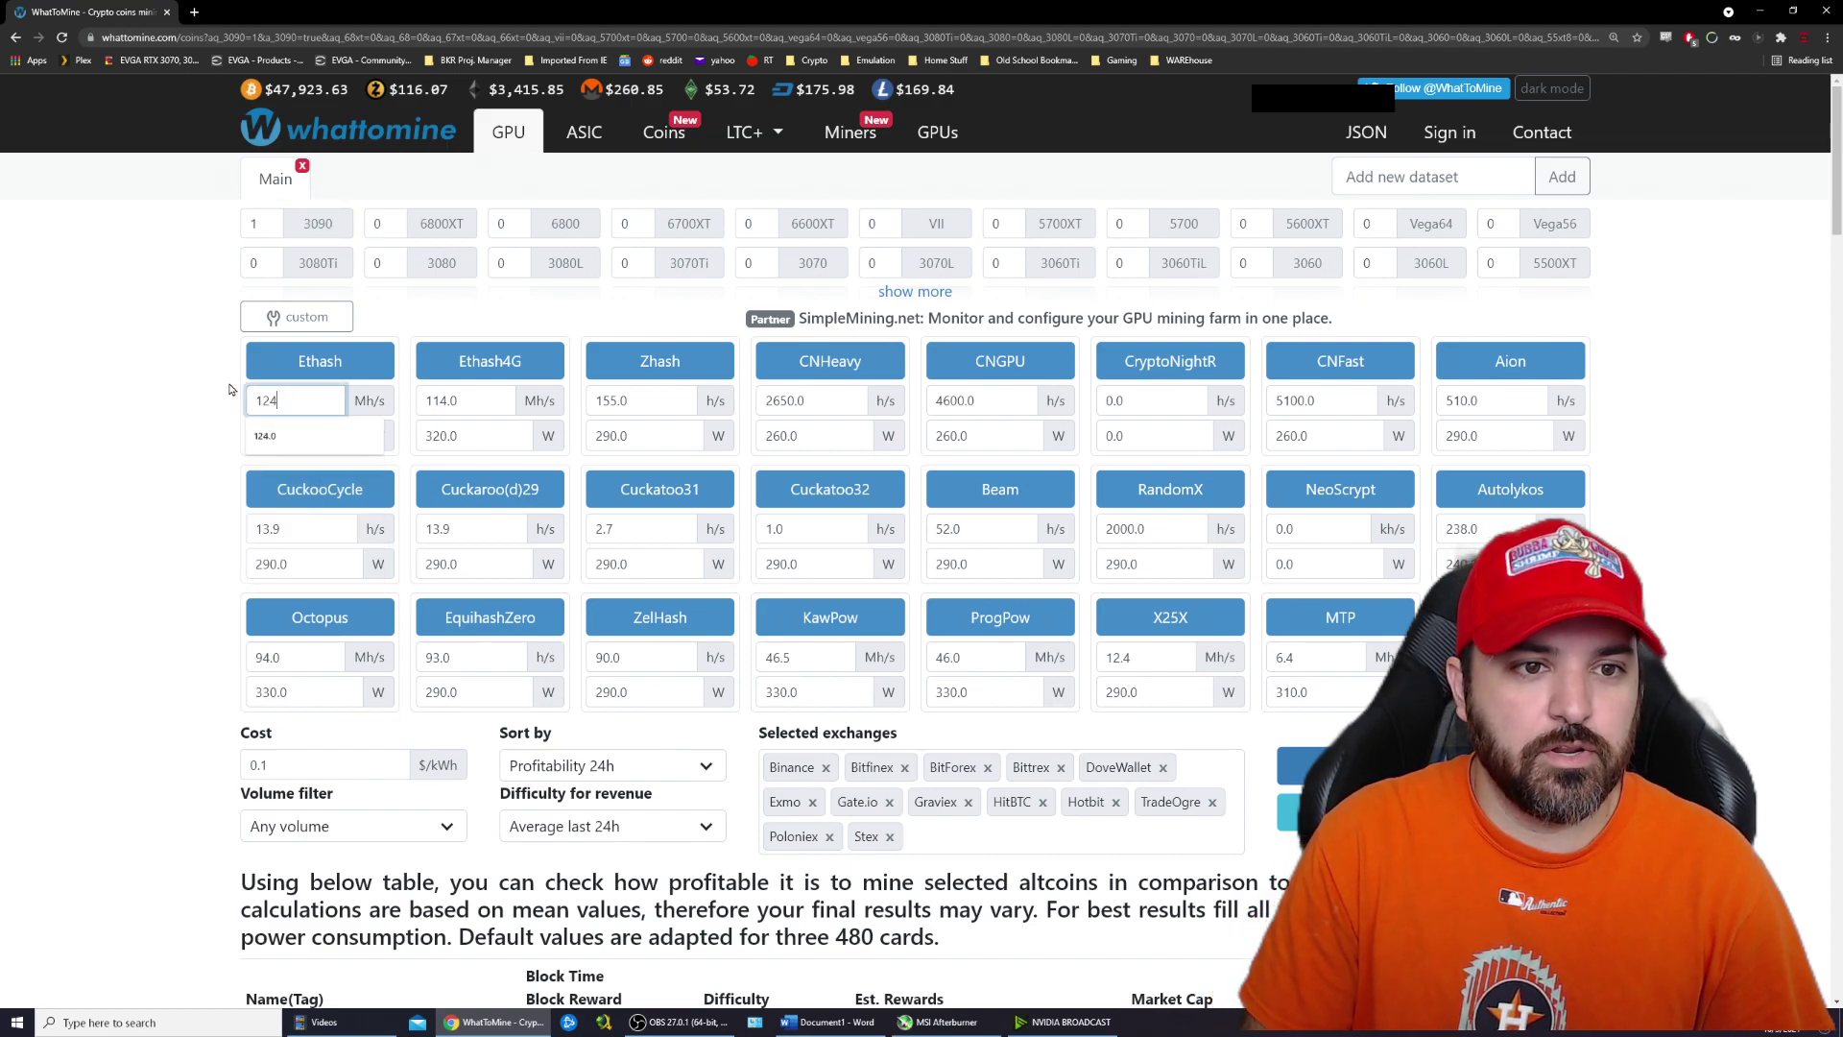
pyautogui.press('BackSpace')
pyautogui.write('4')
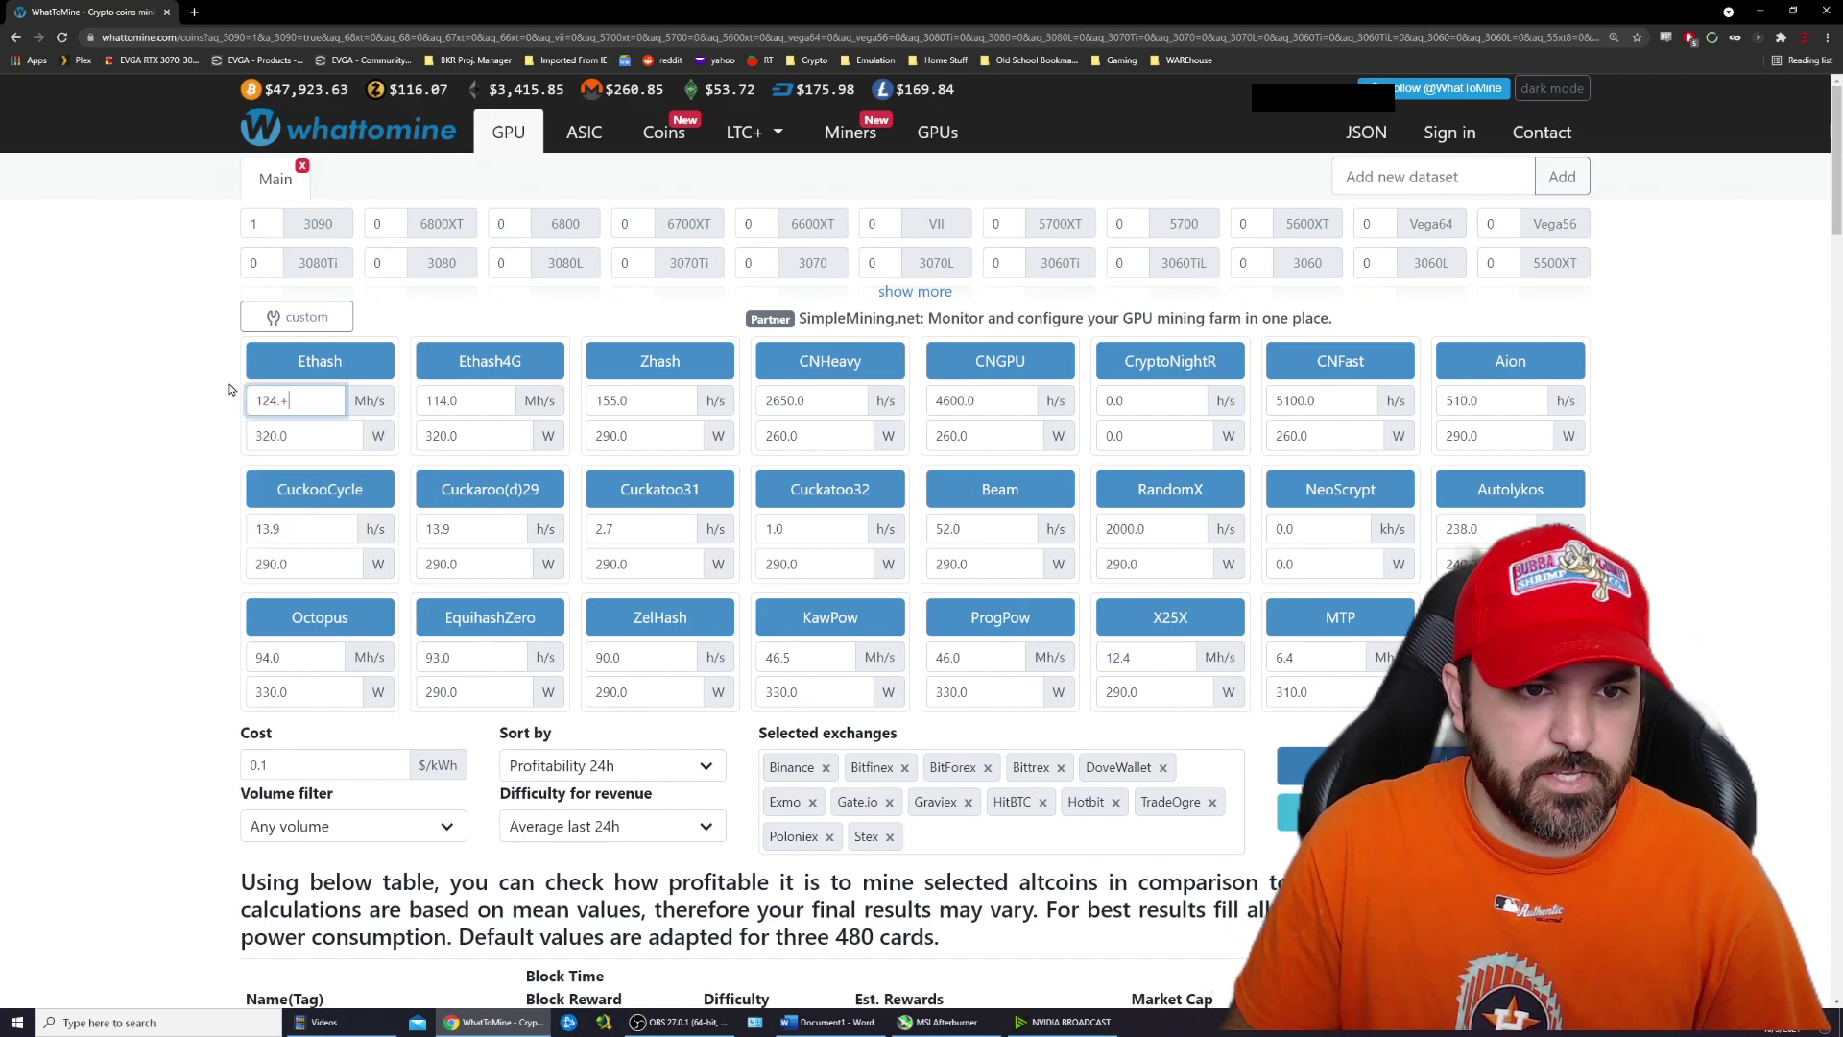
pyautogui.press('BackSpace')
pyautogui.write('6')
pyautogui.click(223, 431)
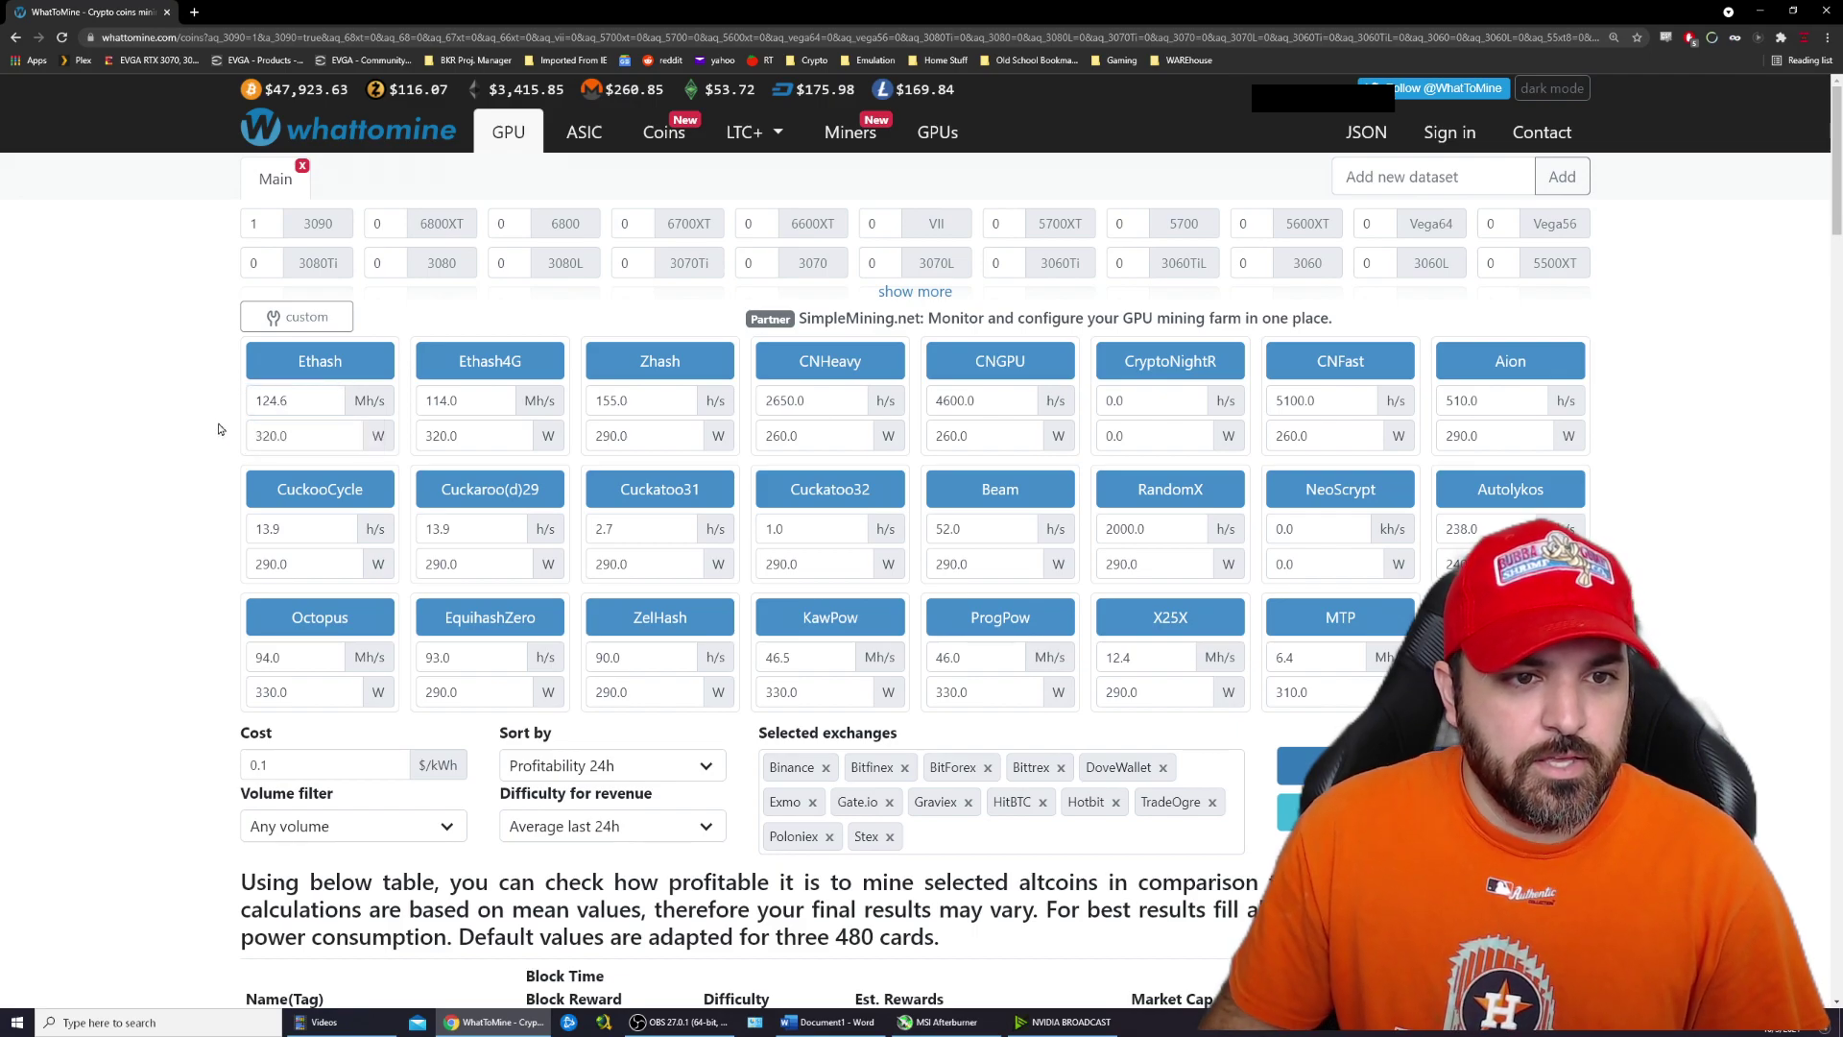
# Step: Select the Ethash power value for replacement and recalculate profits
pyautogui.moveTo(286, 431); pyautogui.dragTo(155, 429)
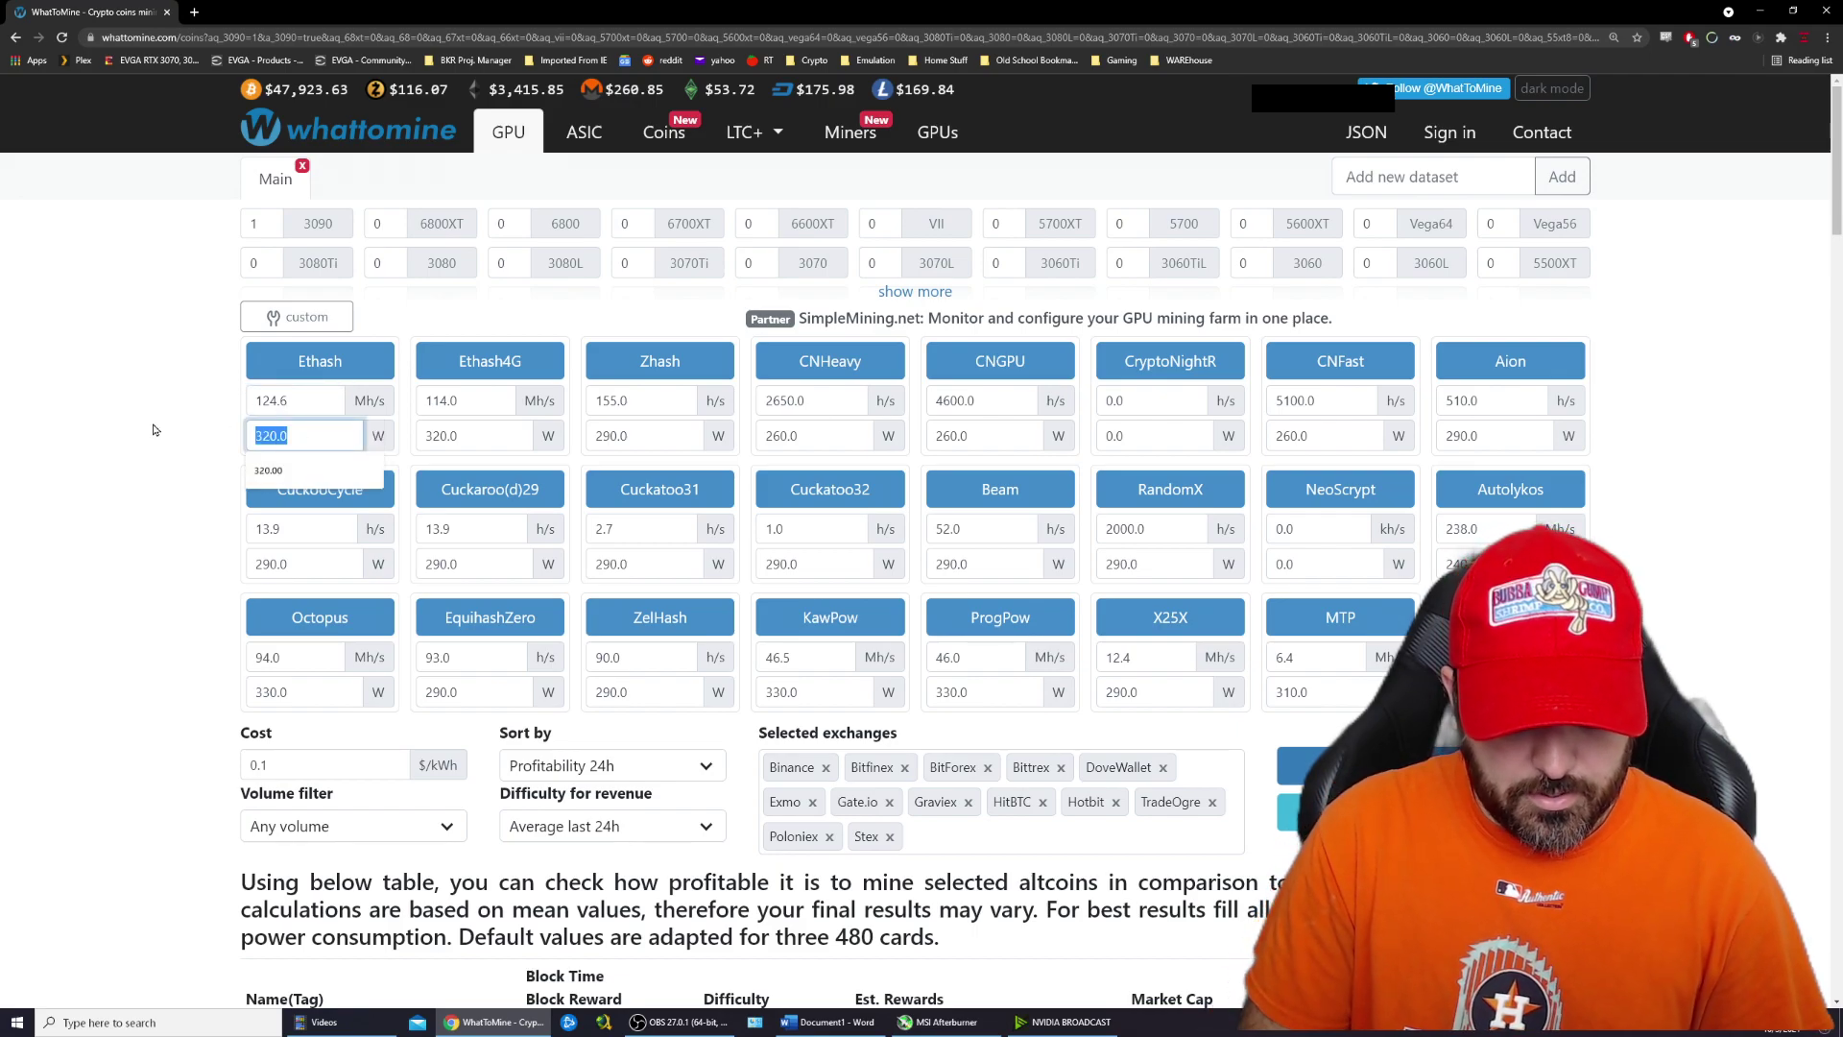
pyautogui.scroll(-5, 168, 437)
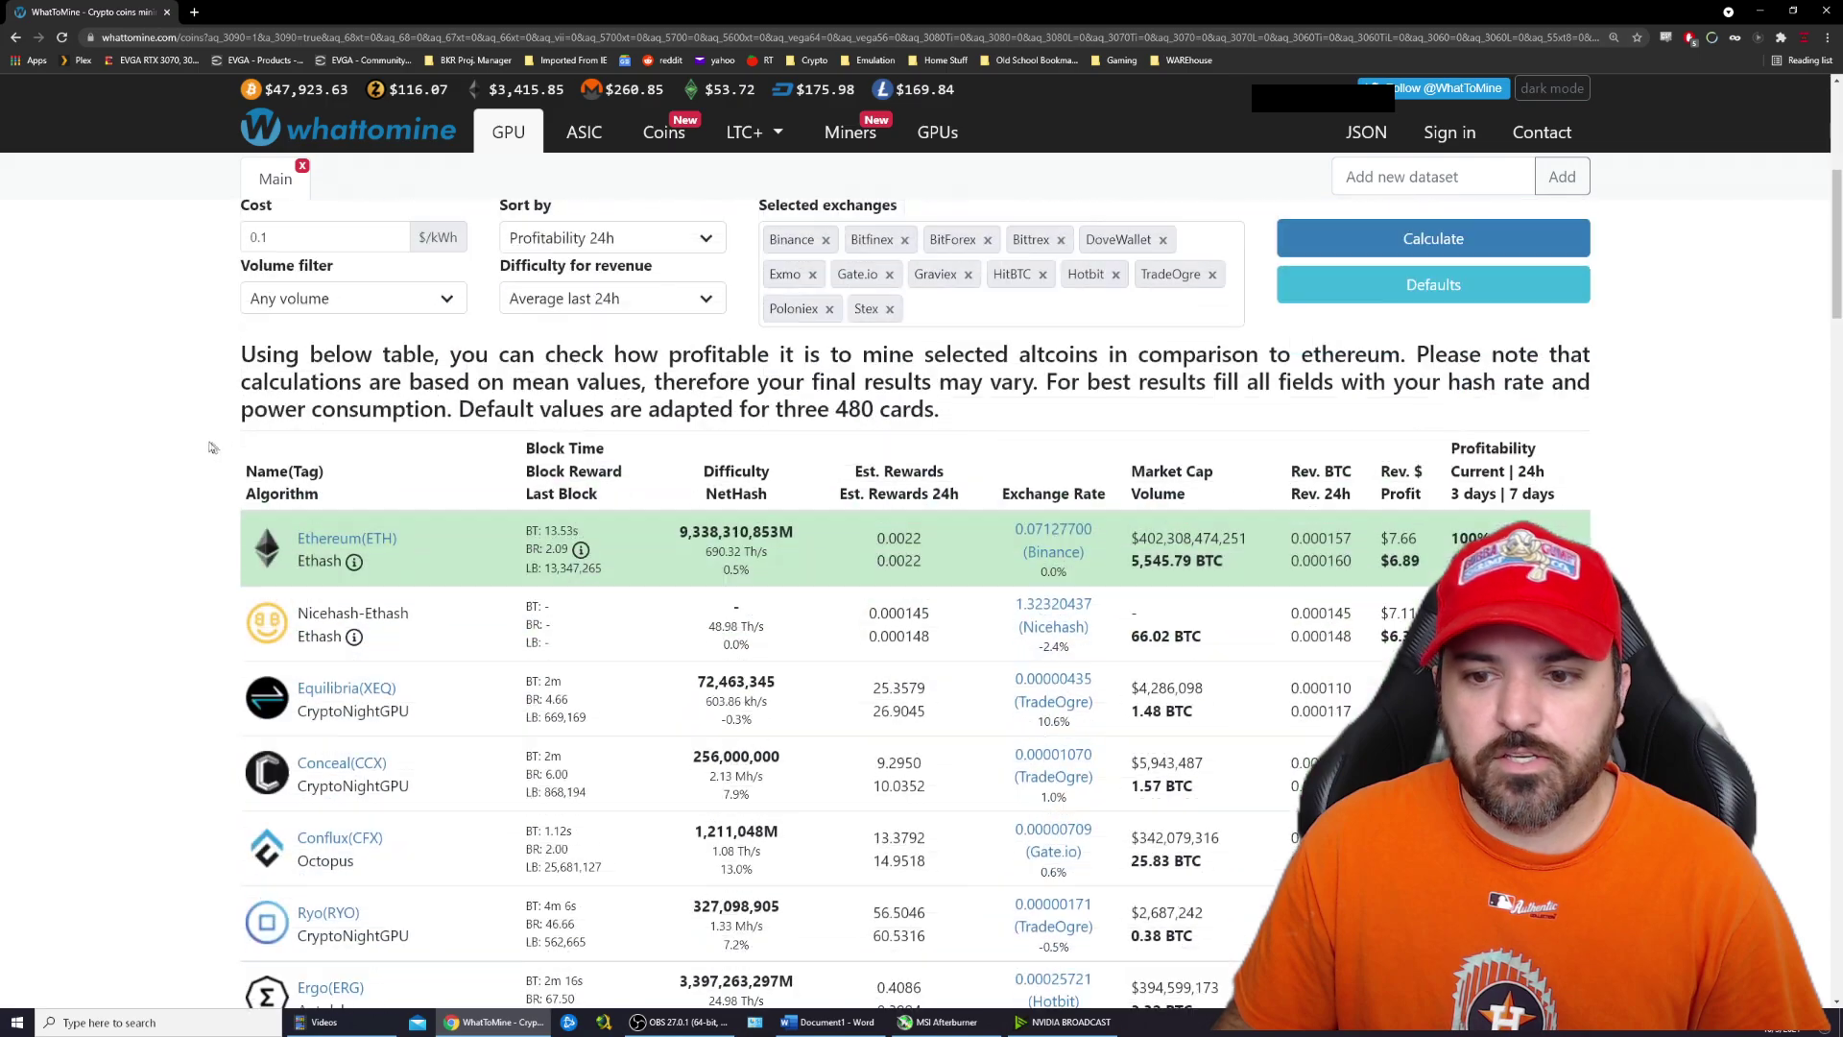
pyautogui.click(1430, 240)
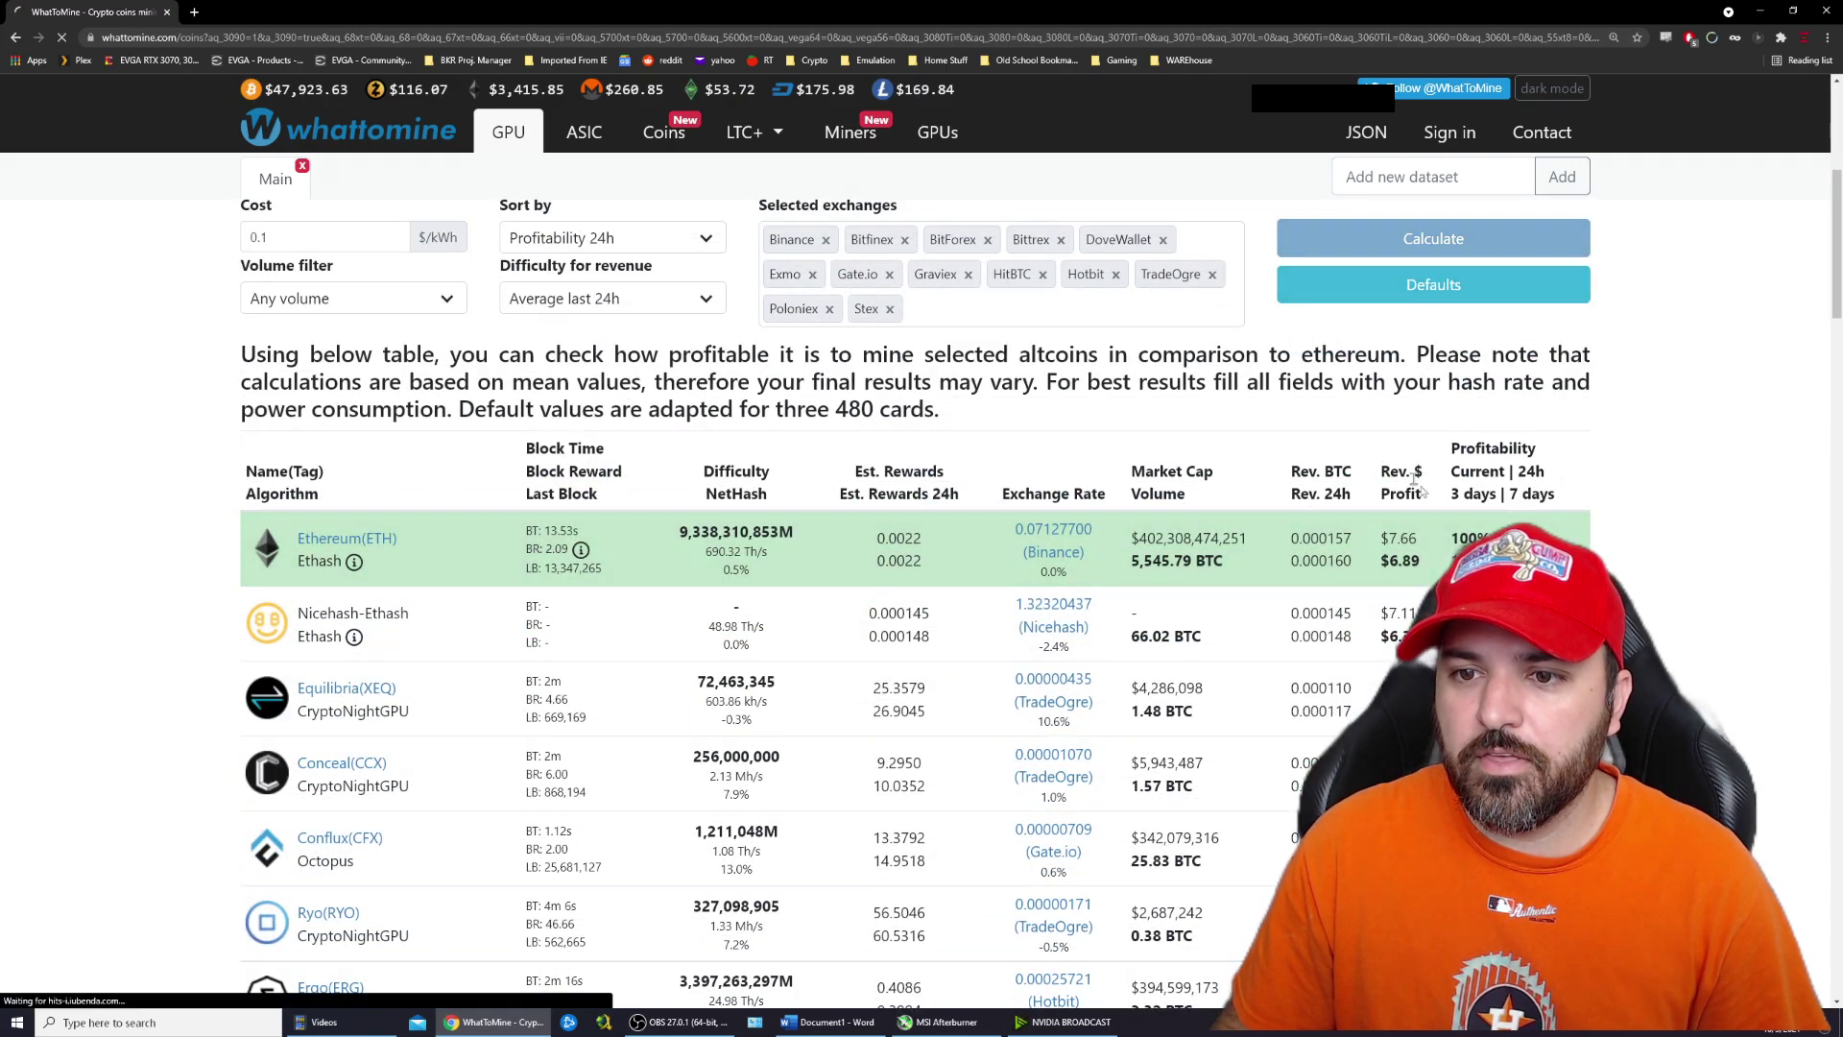
# Step: Refresh WhatToMine's results with Ethash at 124.6 MH/s and 293 W
pyautogui.scroll(-3, 1431, 403)
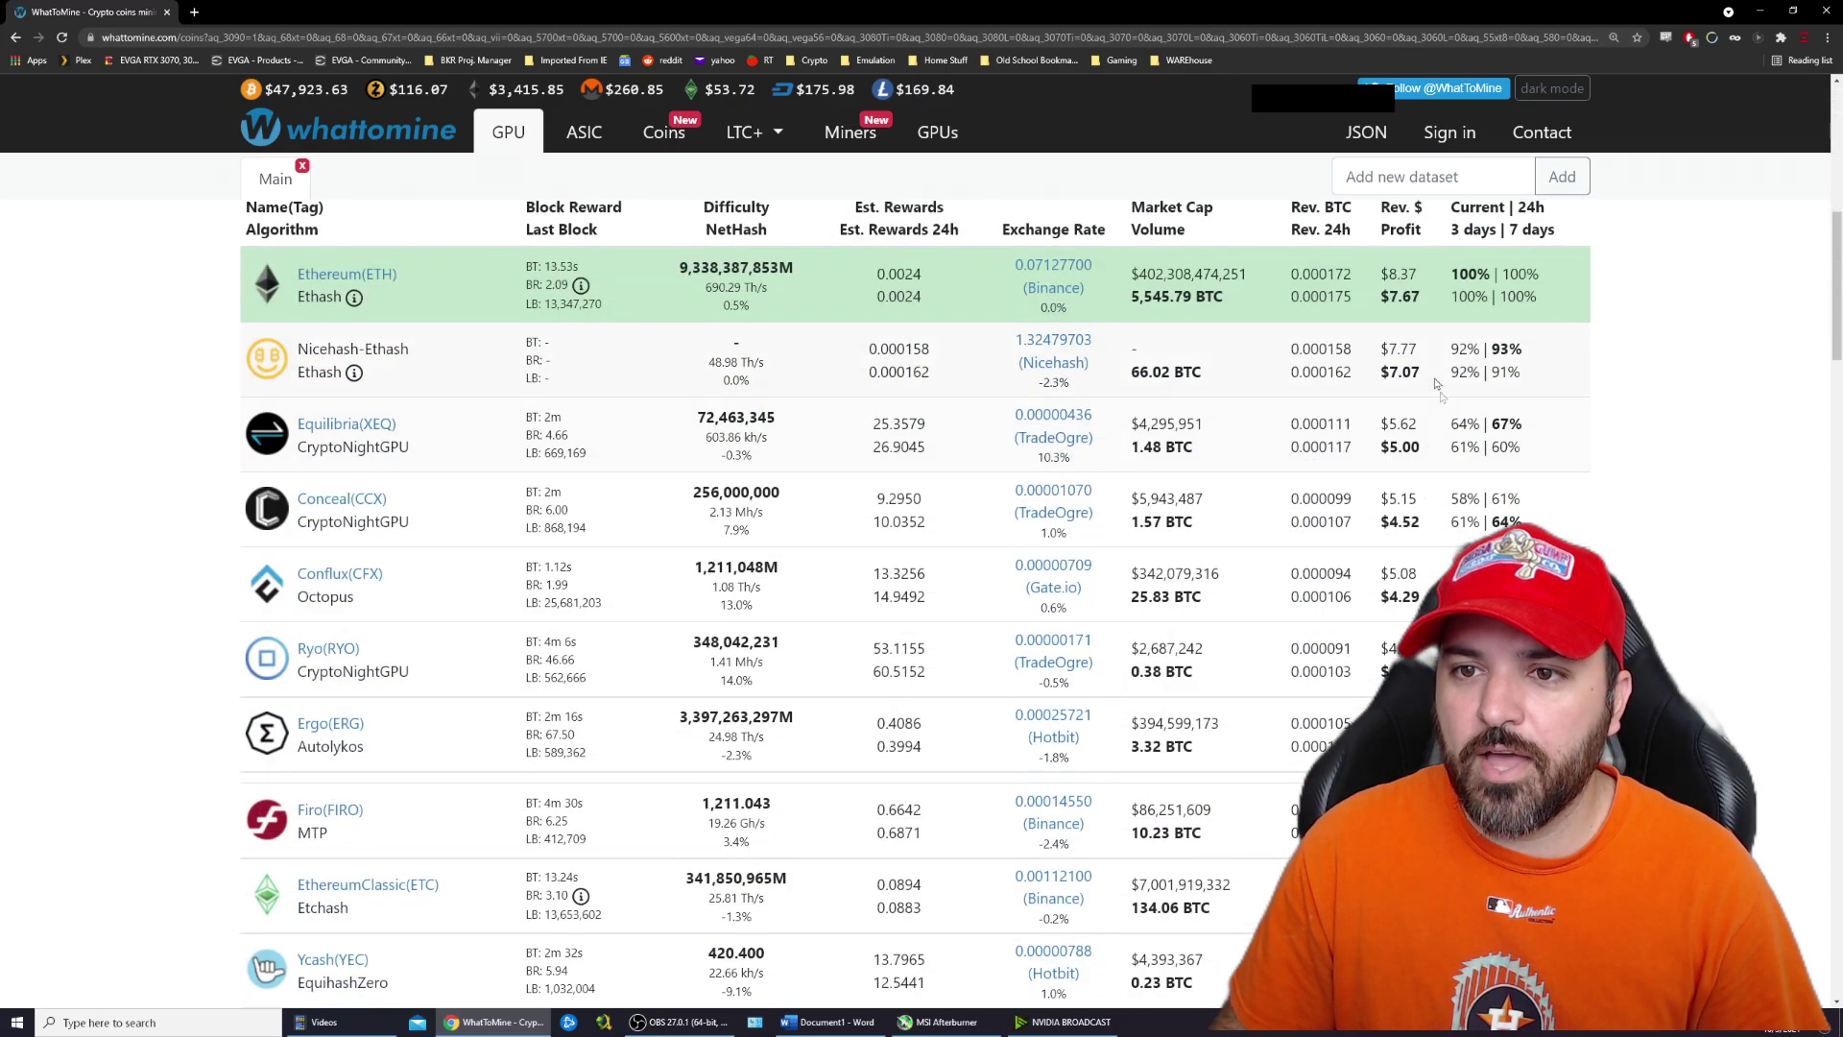
pyautogui.scroll(5, 1411, 413)
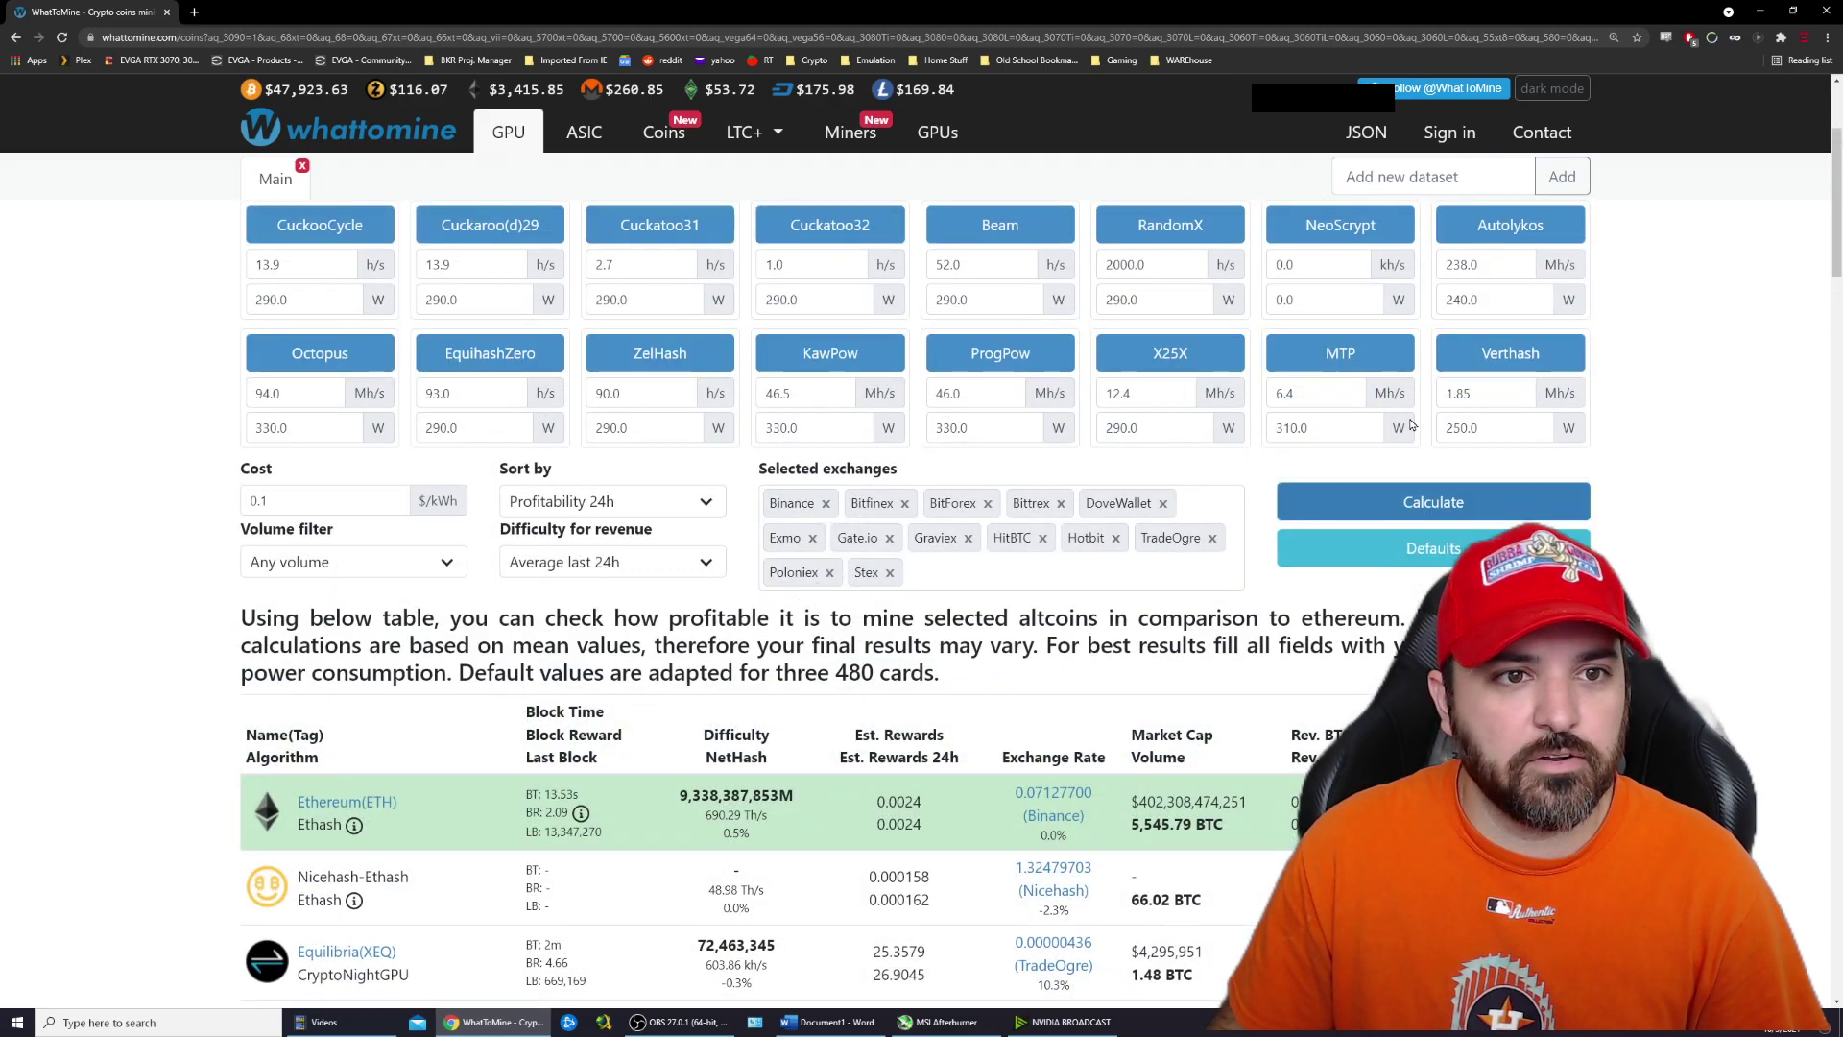
pyautogui.scroll(3, 1411, 425)
pyautogui.scroll(-6, 1272, 557)
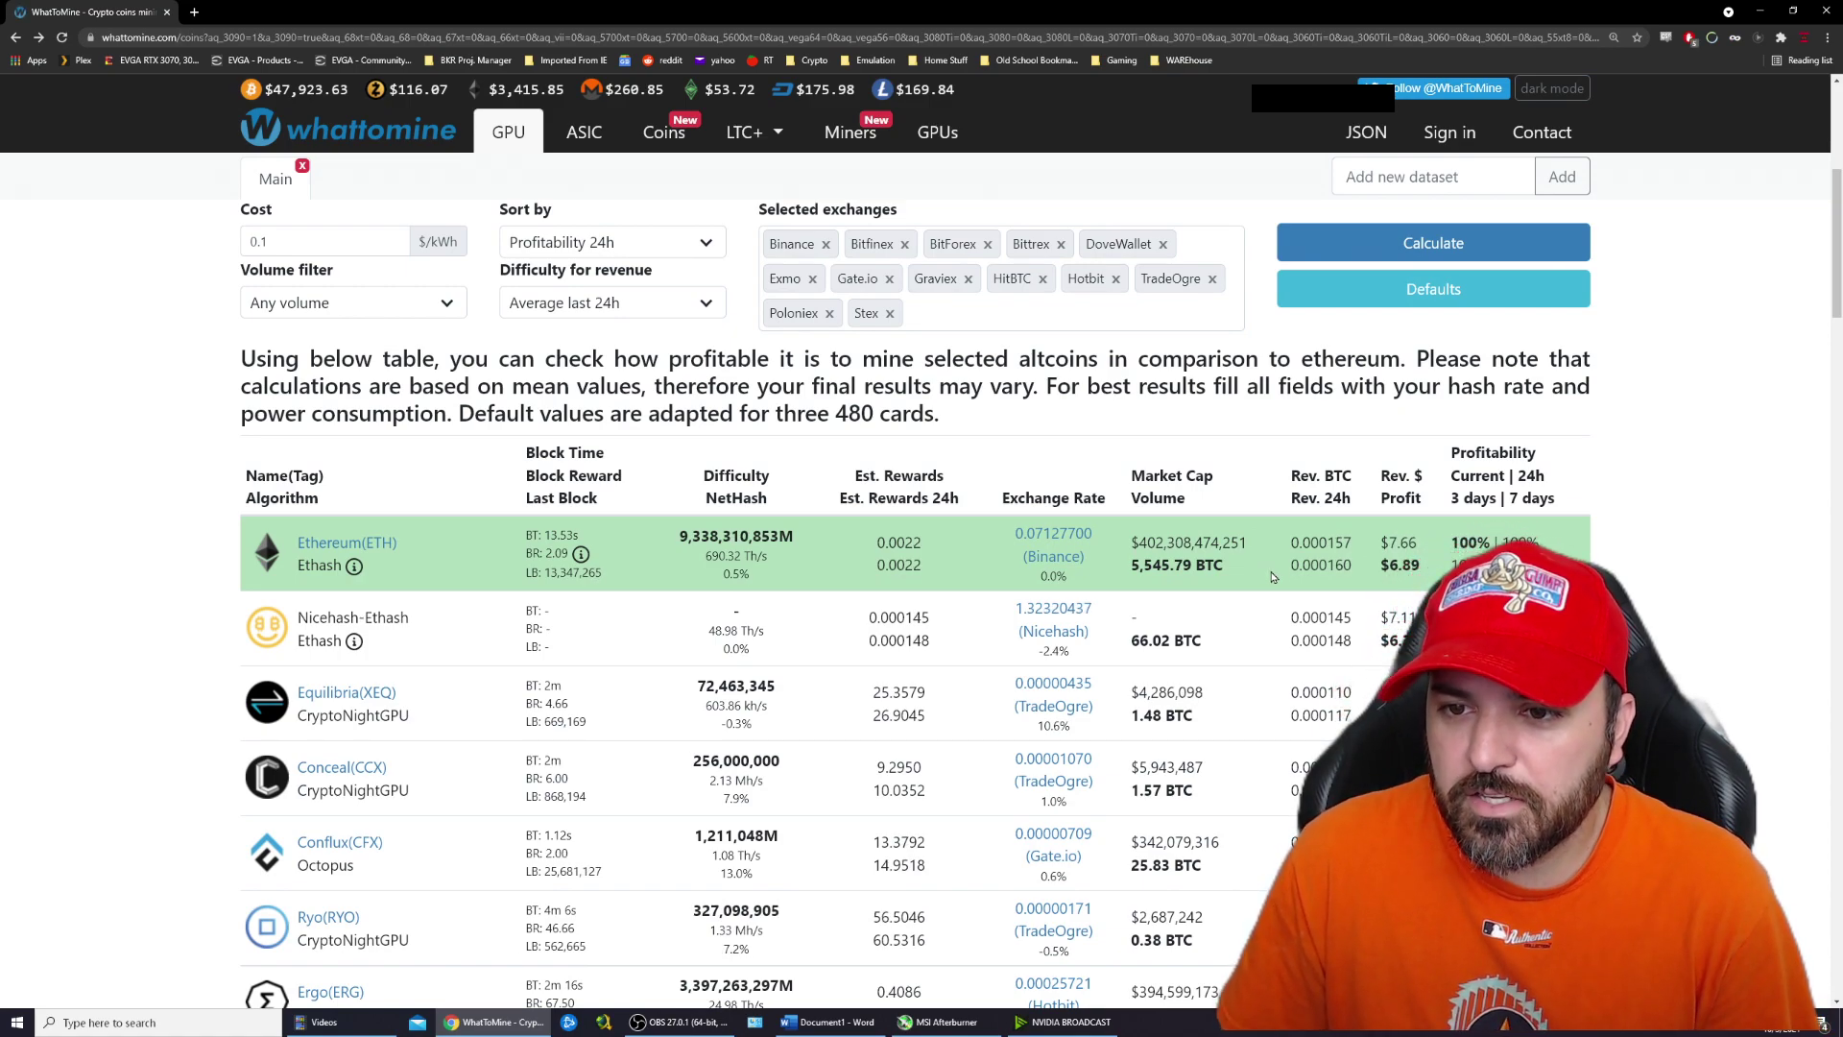
pyautogui.press('F5')
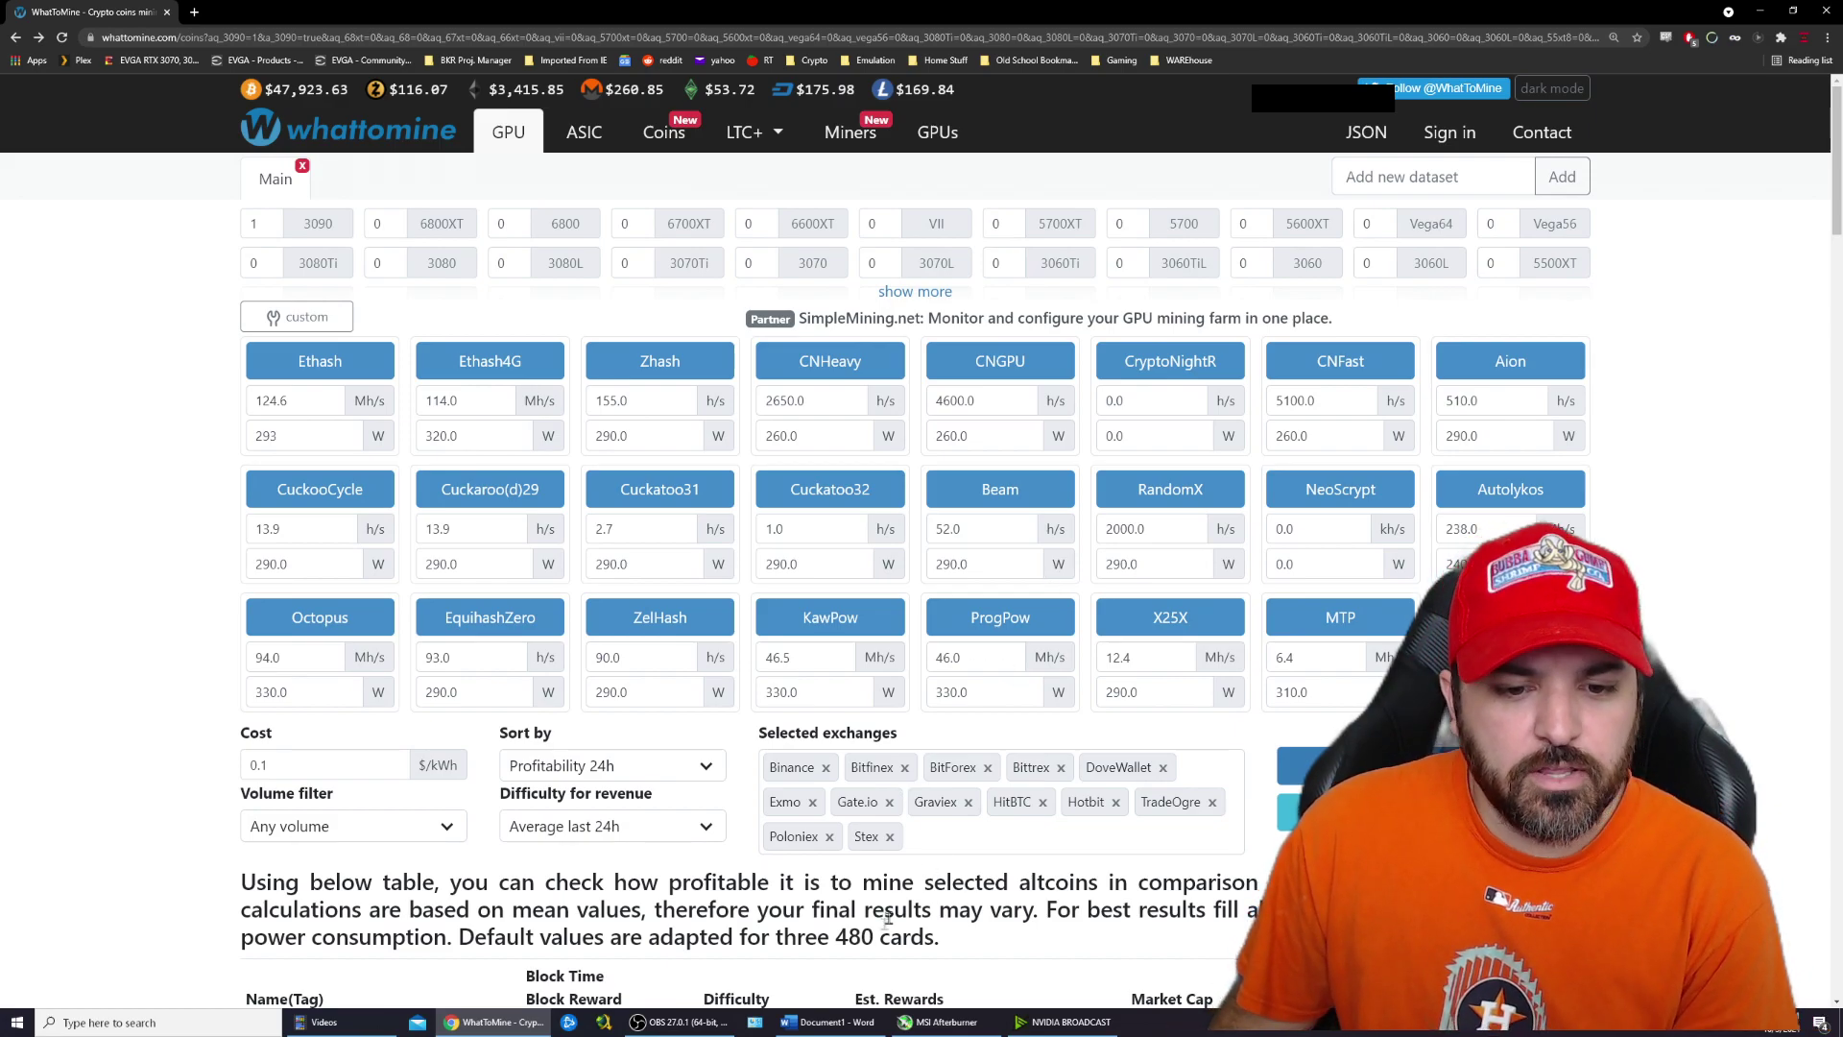
pyautogui.click(867, 1022)
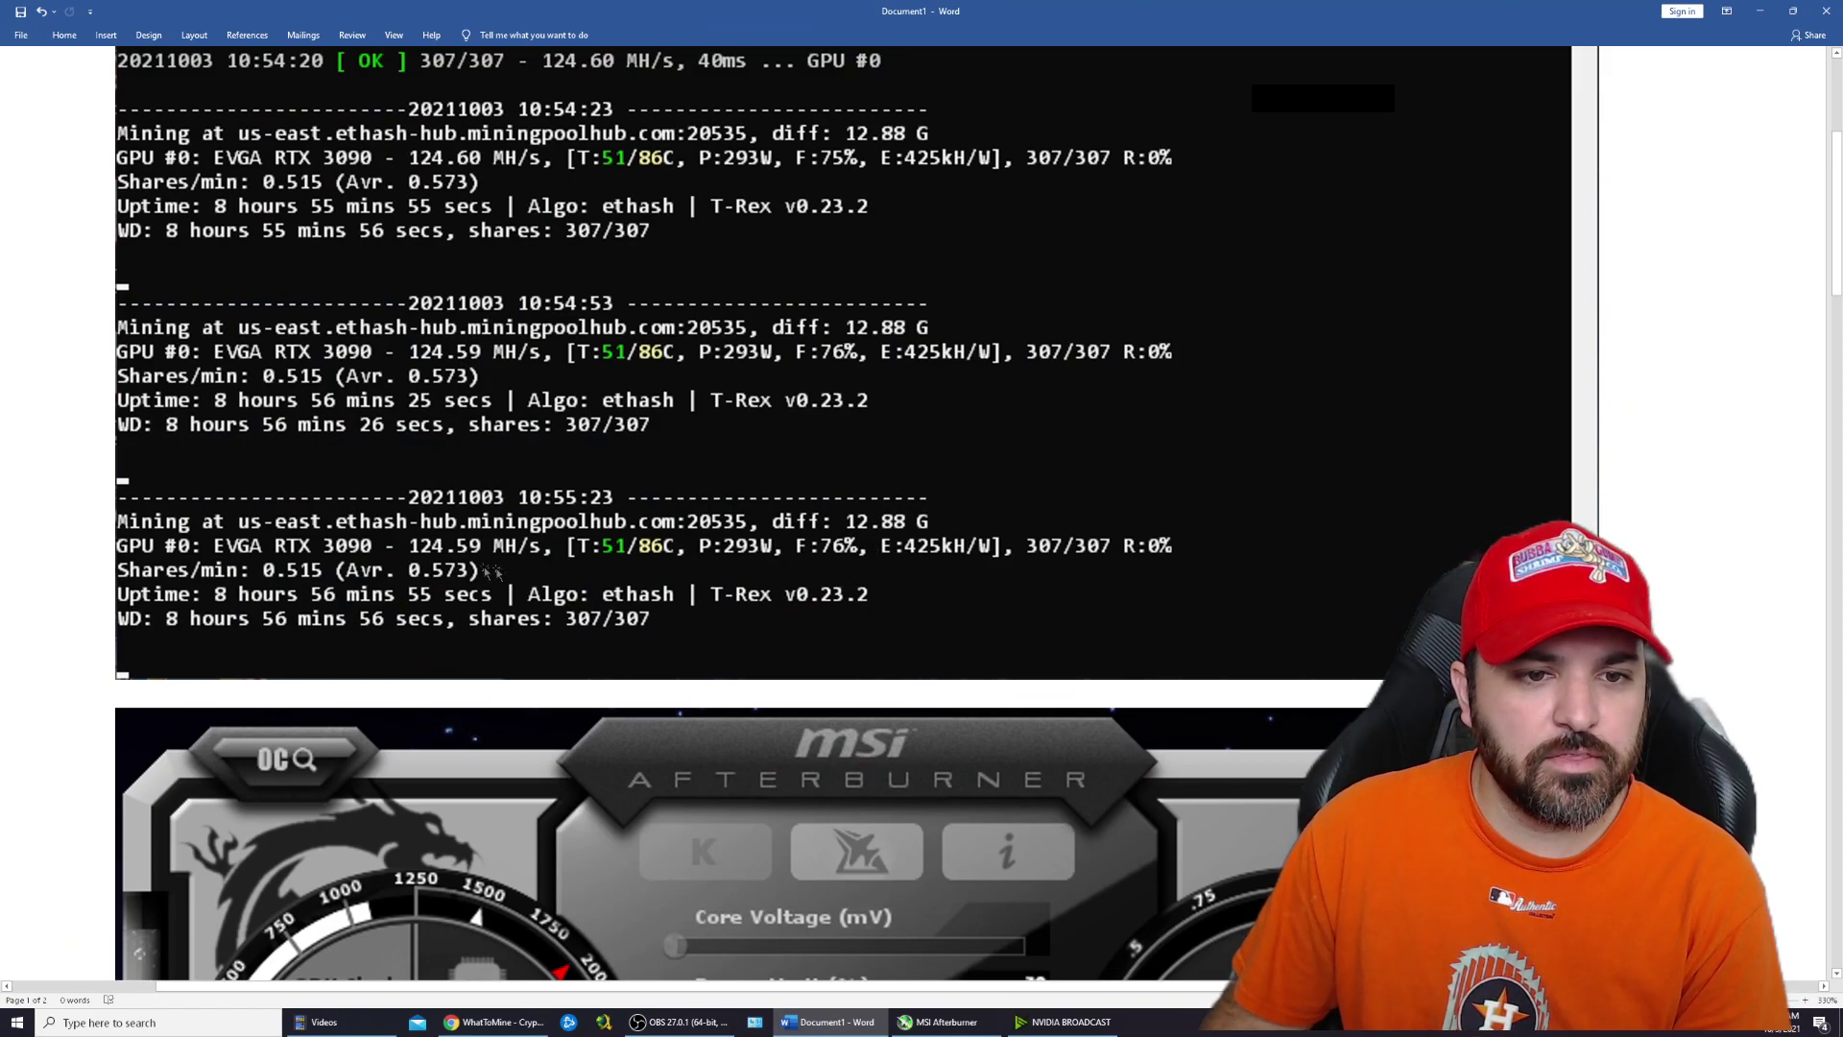
# Step: Scroll the Word screenshots to the T-Rex log showing 124.59 MH/s at 293 W
pyautogui.scroll(-8, 451, 560)
pyautogui.scroll(-10, 486, 557)
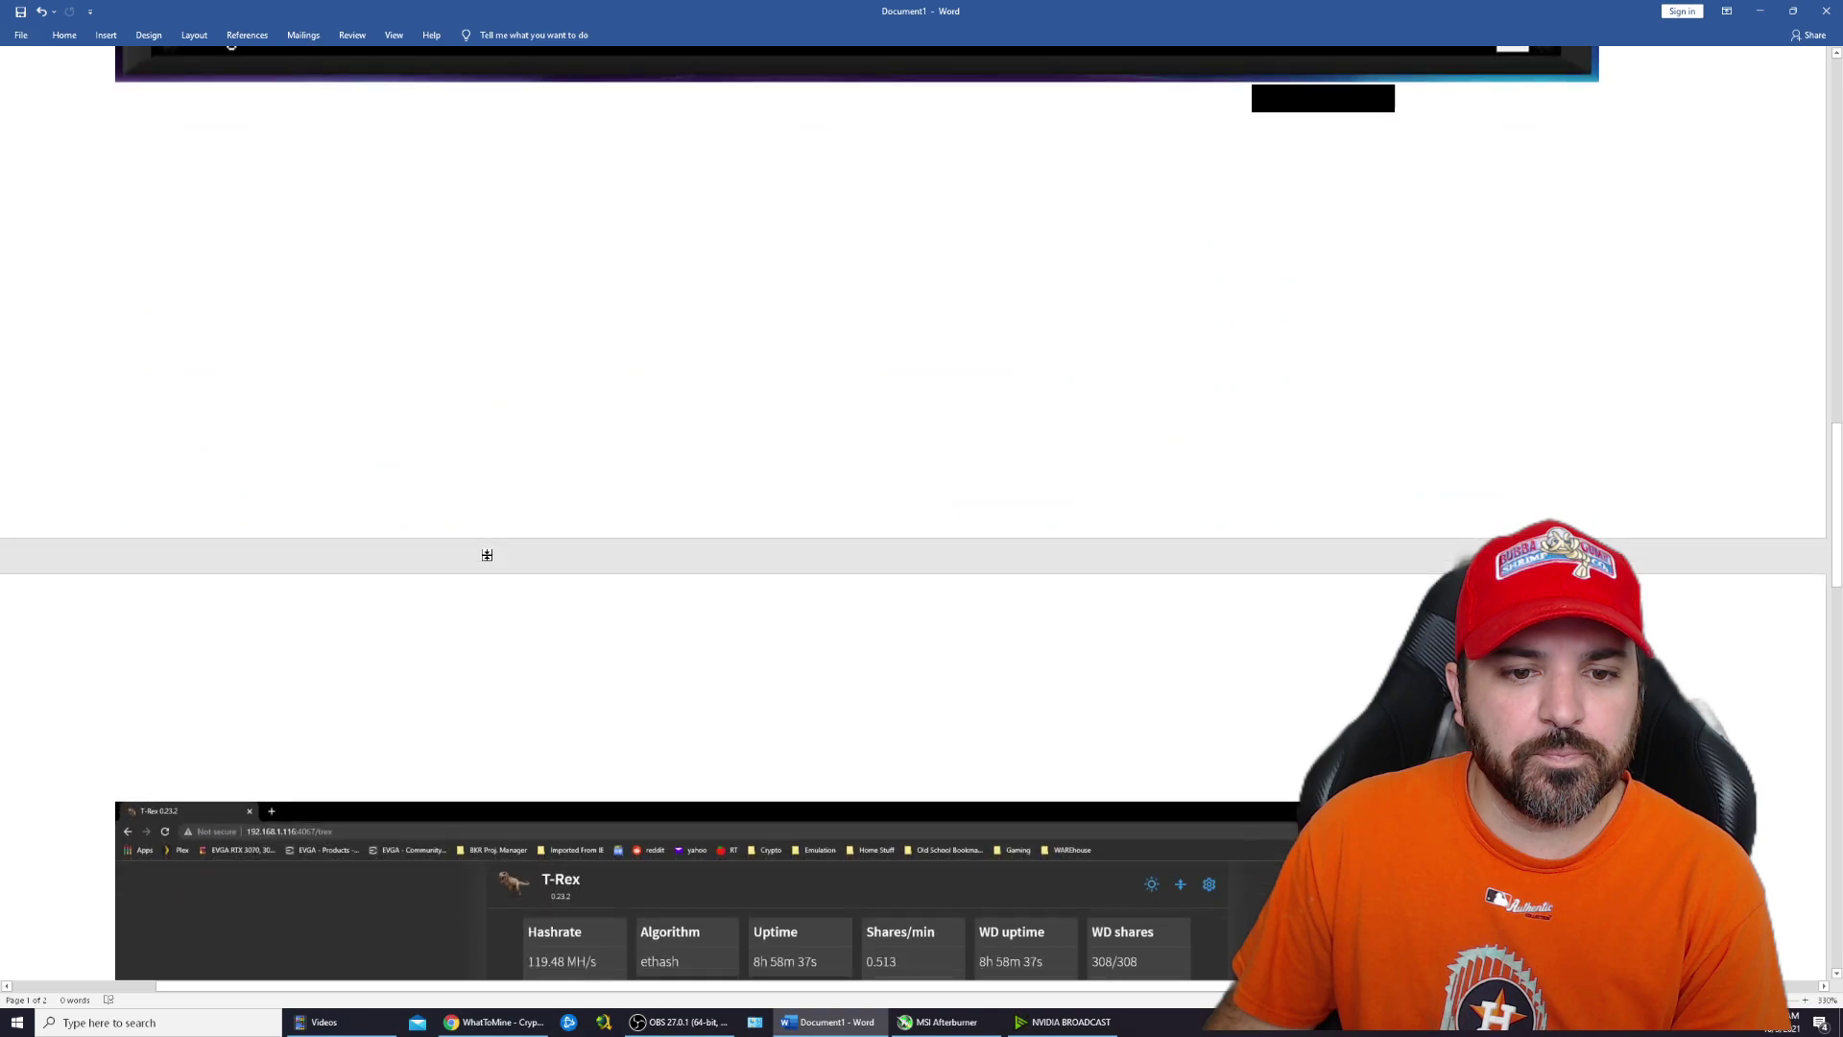
pyautogui.scroll(-3, 487, 555)
pyautogui.scroll(3, 493, 556)
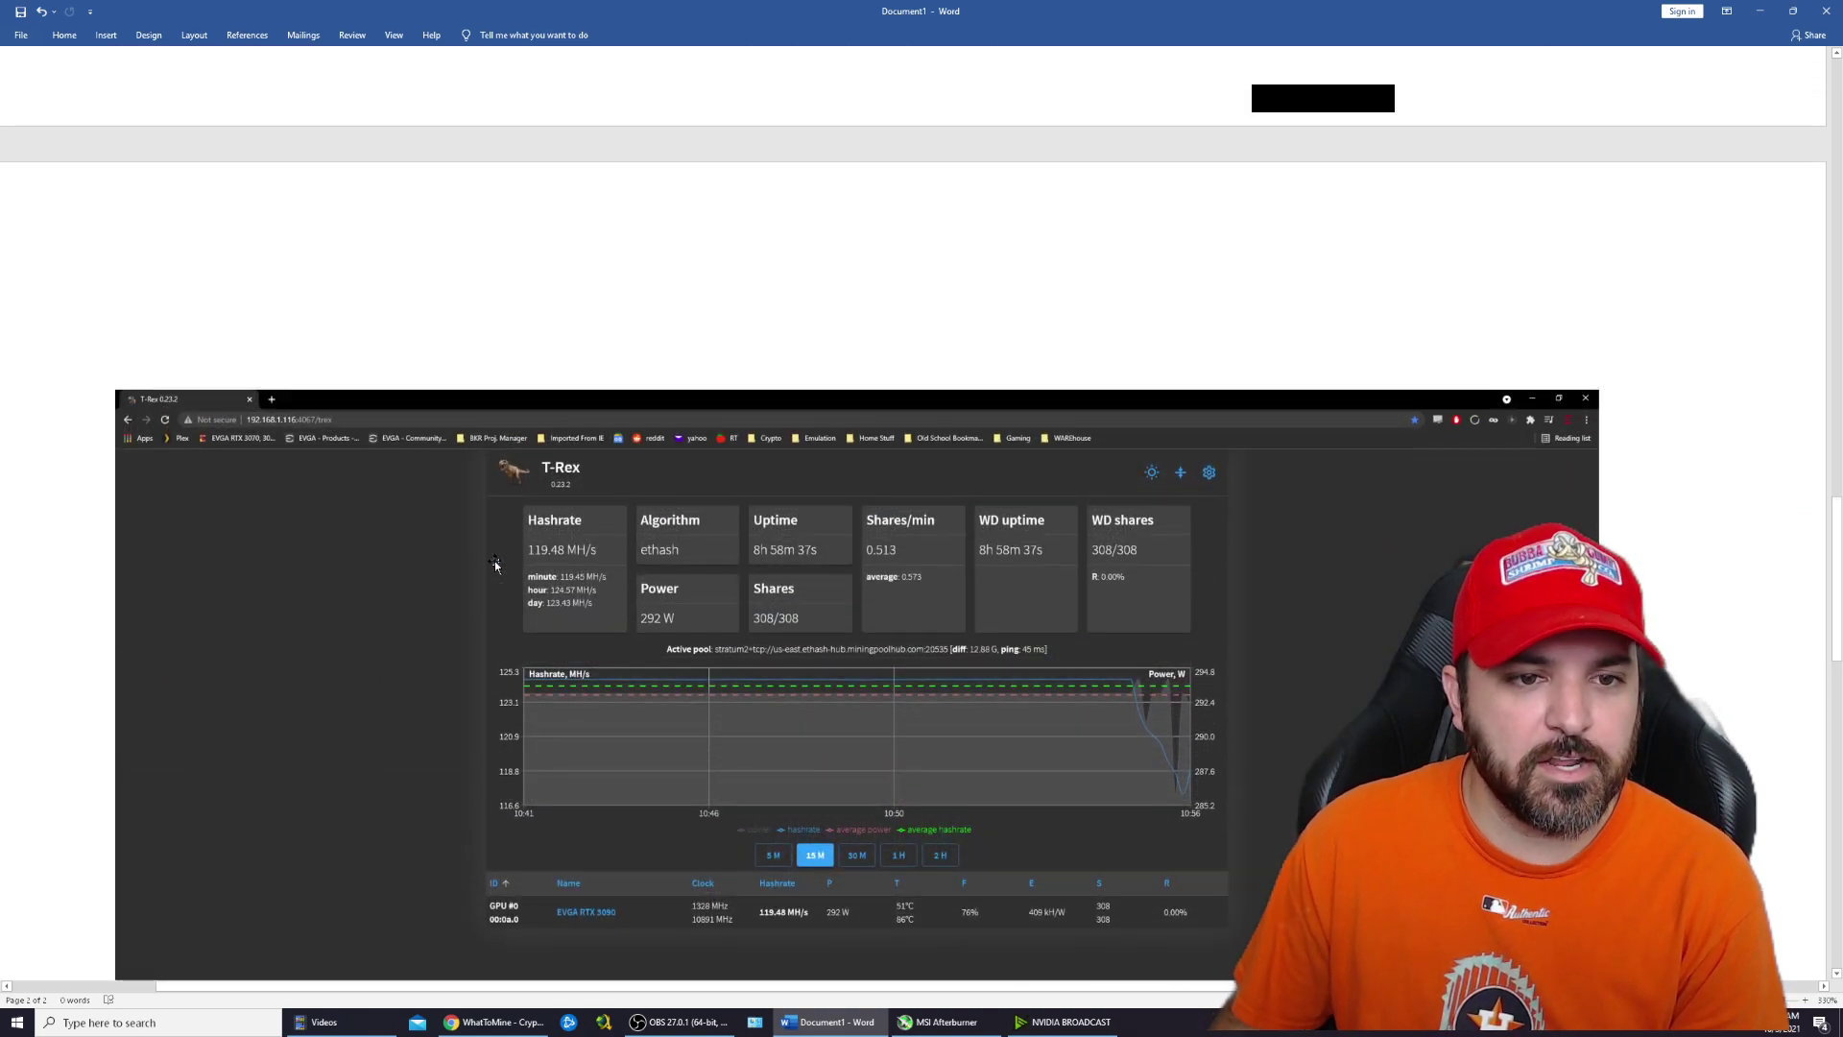
pyautogui.scroll(12, 495, 564)
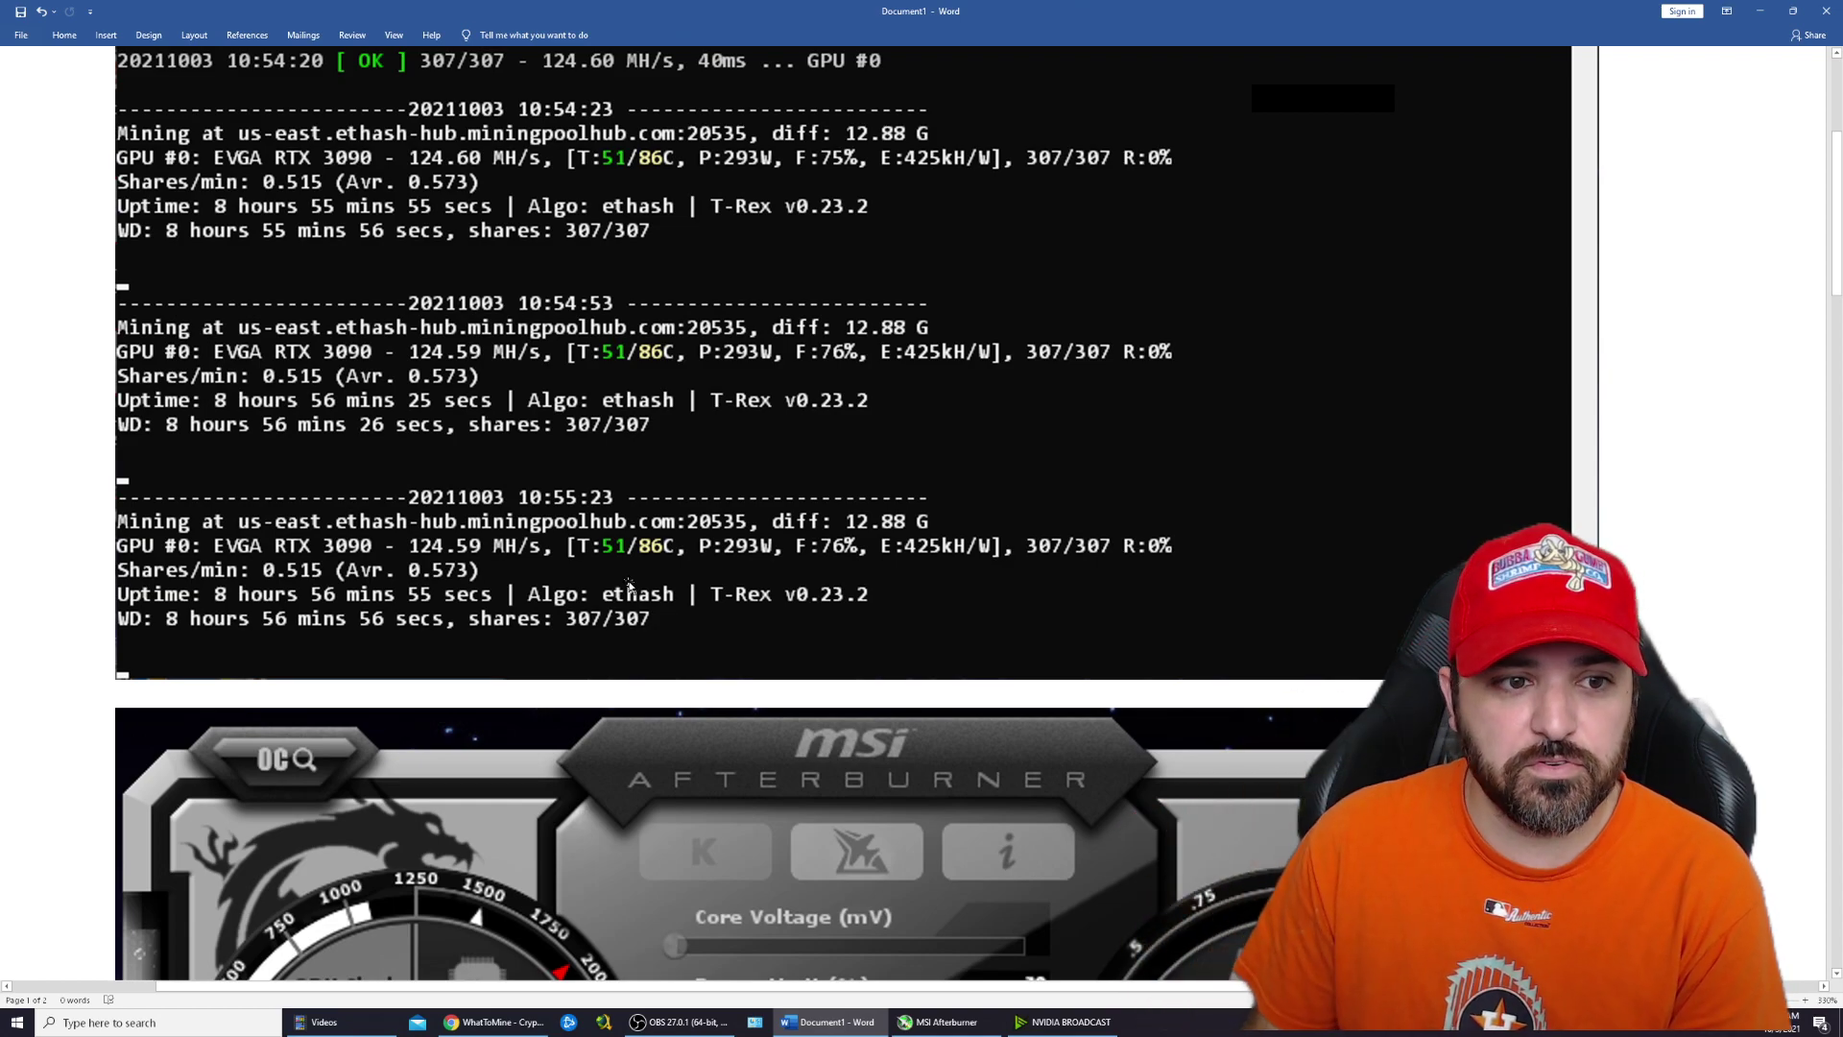
pyautogui.hotkey('alt', 'Tab')
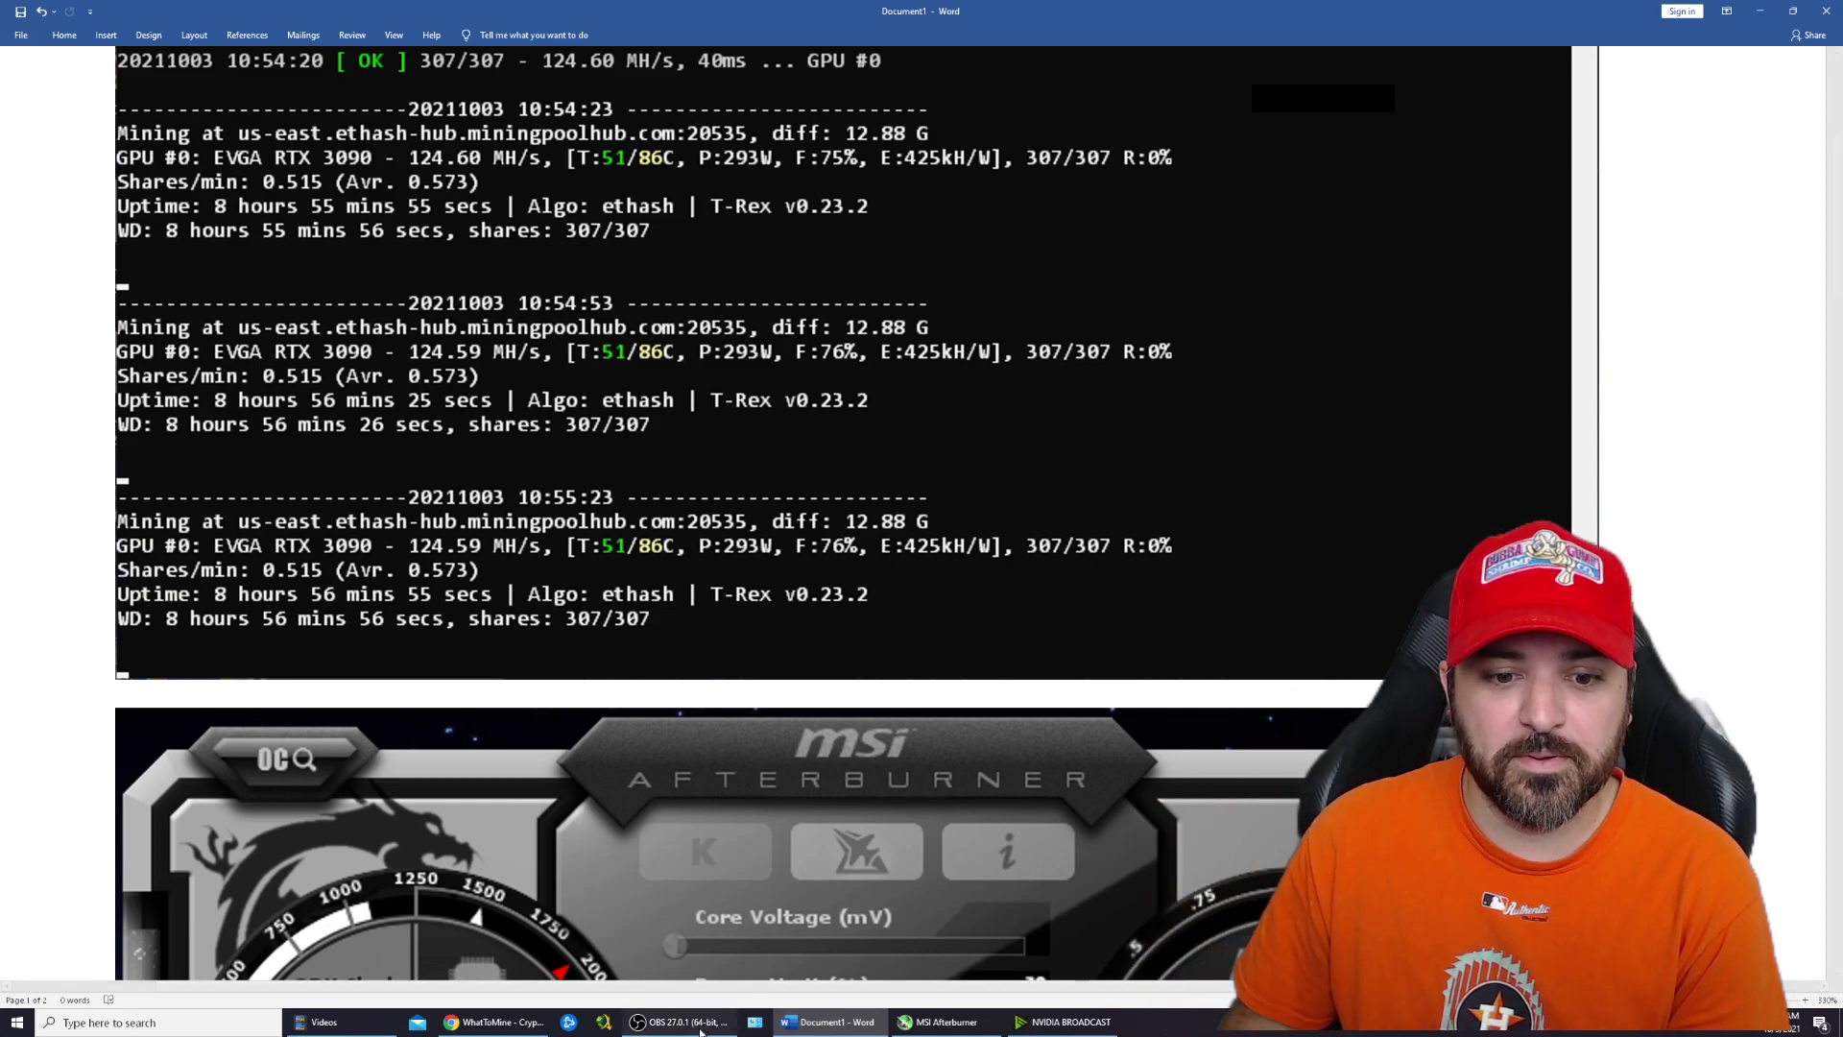